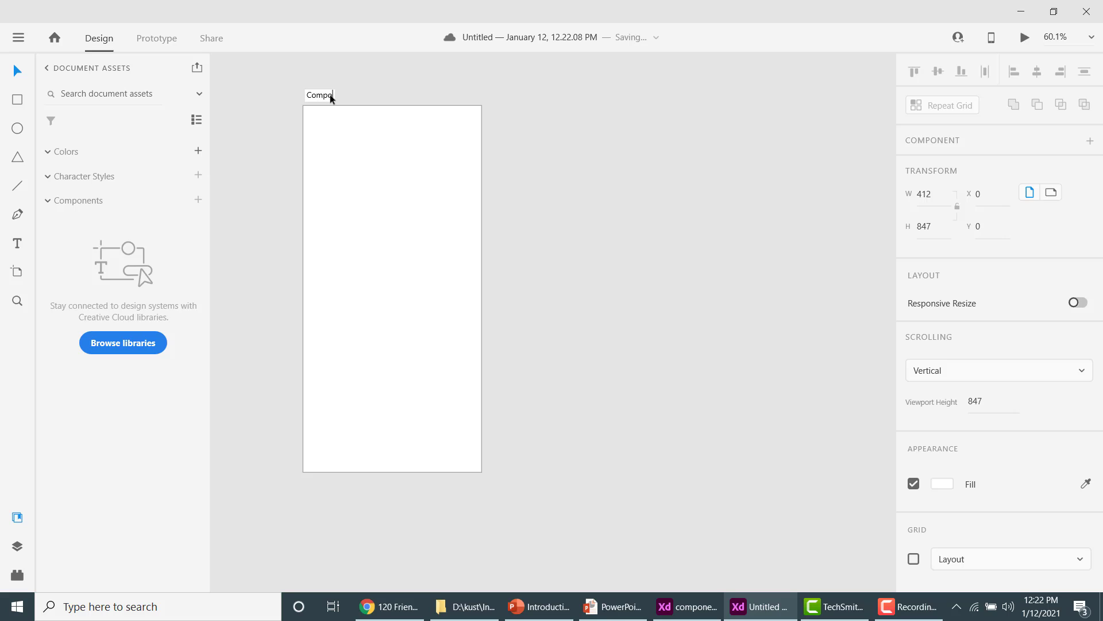
Name the artboard Component and draw a rectangle about 387 × 291 in its upper part
key("Return")
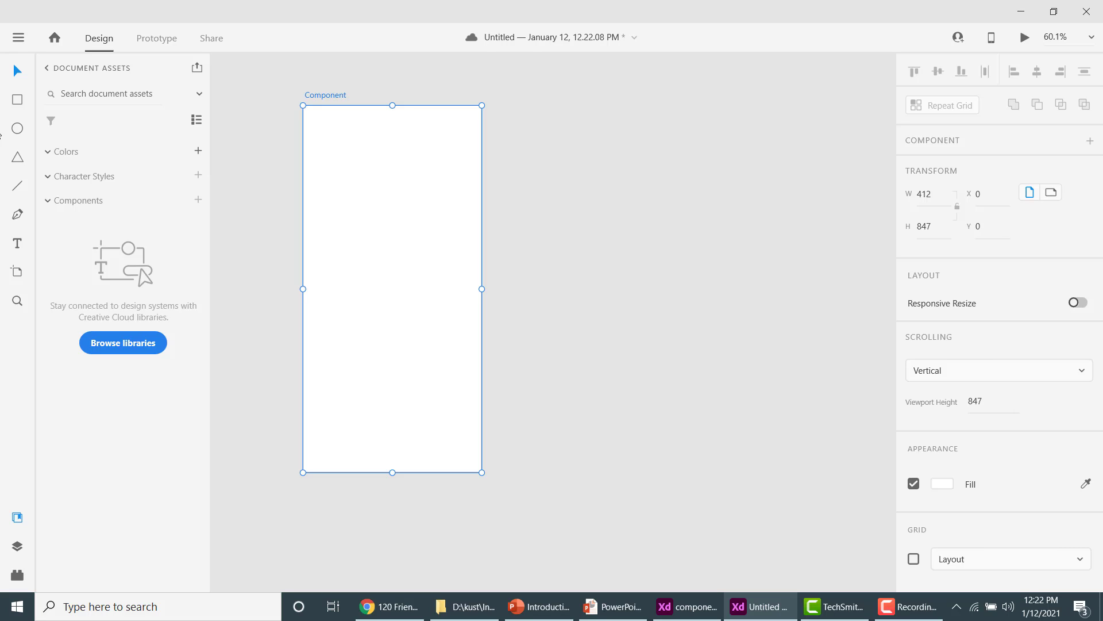
left_click(18, 100)
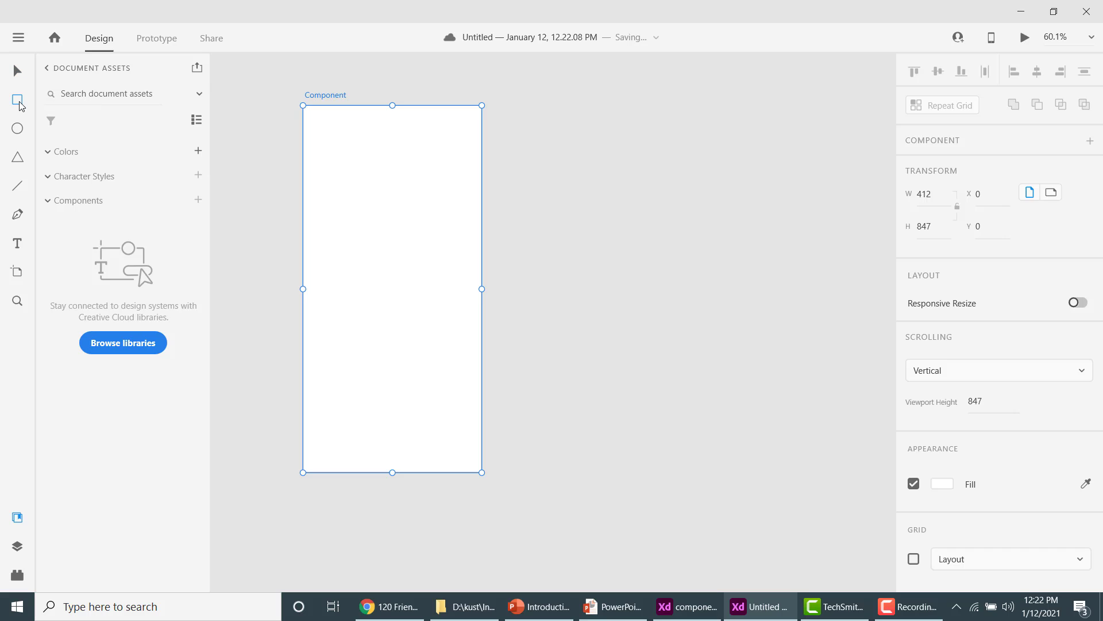
mouse_move(308, 134)
left_mouse_down()
mouse_move(395, 199)
mouse_move(437, 260)
mouse_move(478, 282)
mouse_move(475, 260)
left_mouse_up()
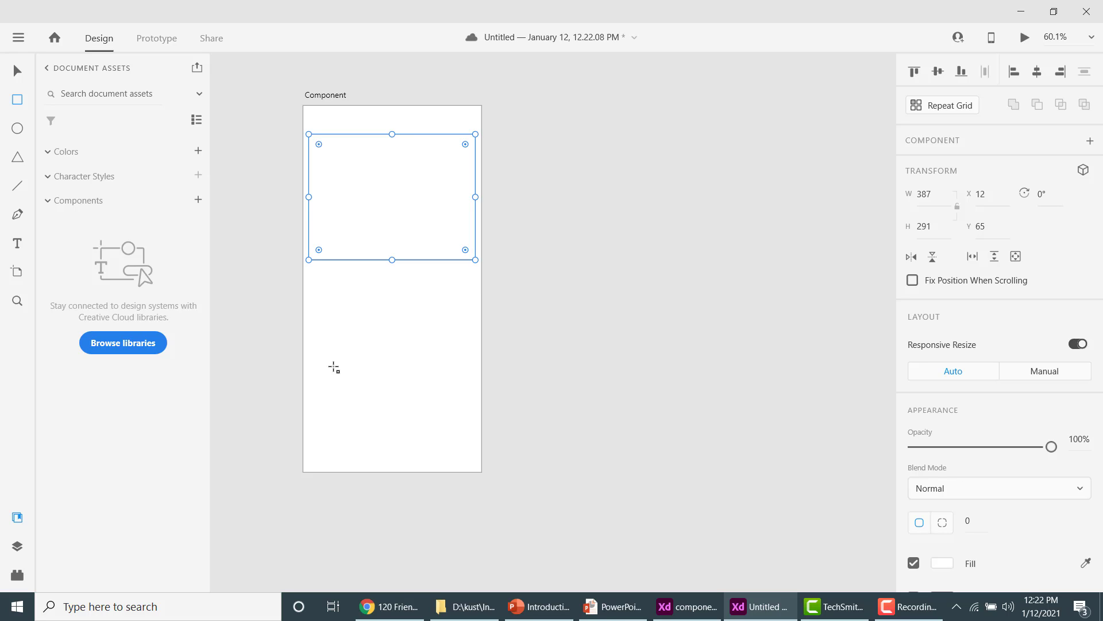
left_click(18, 187)
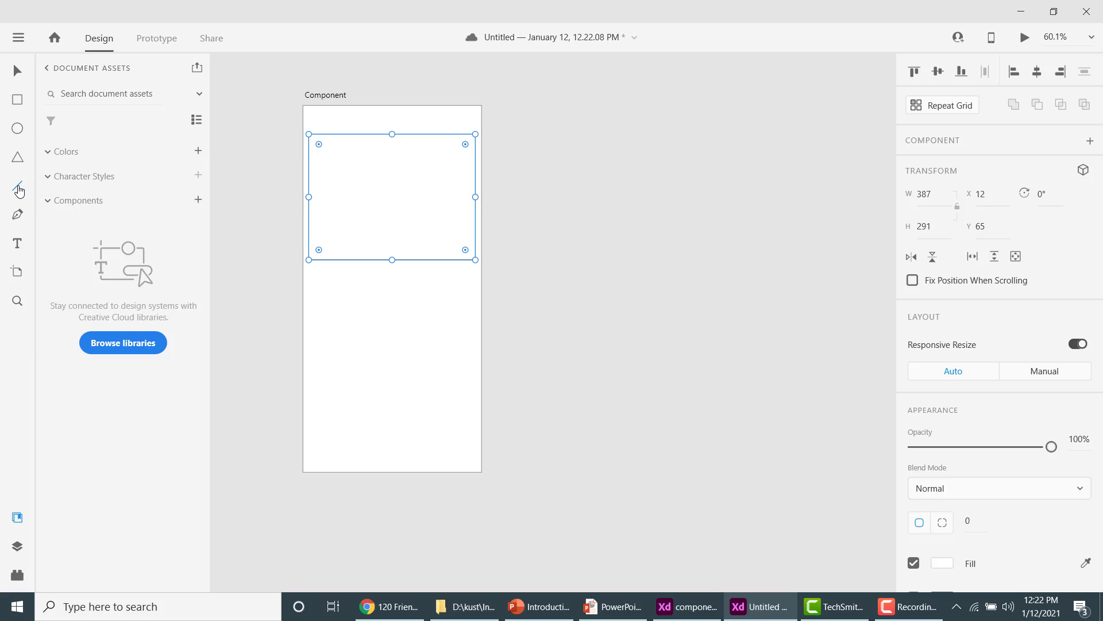
left_click(311, 243)
left_click_drag(311, 244, 477, 245)
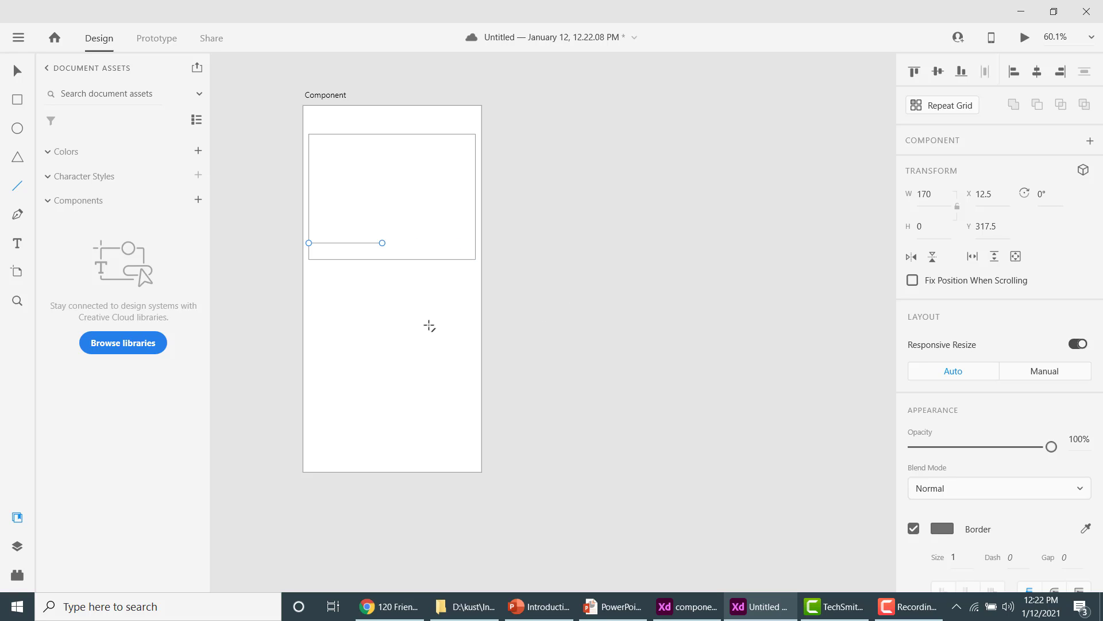
left_click_drag(408, 244, 474, 244)
left_click(17, 71)
left_click_drag(412, 244, 475, 239)
key("Delete")
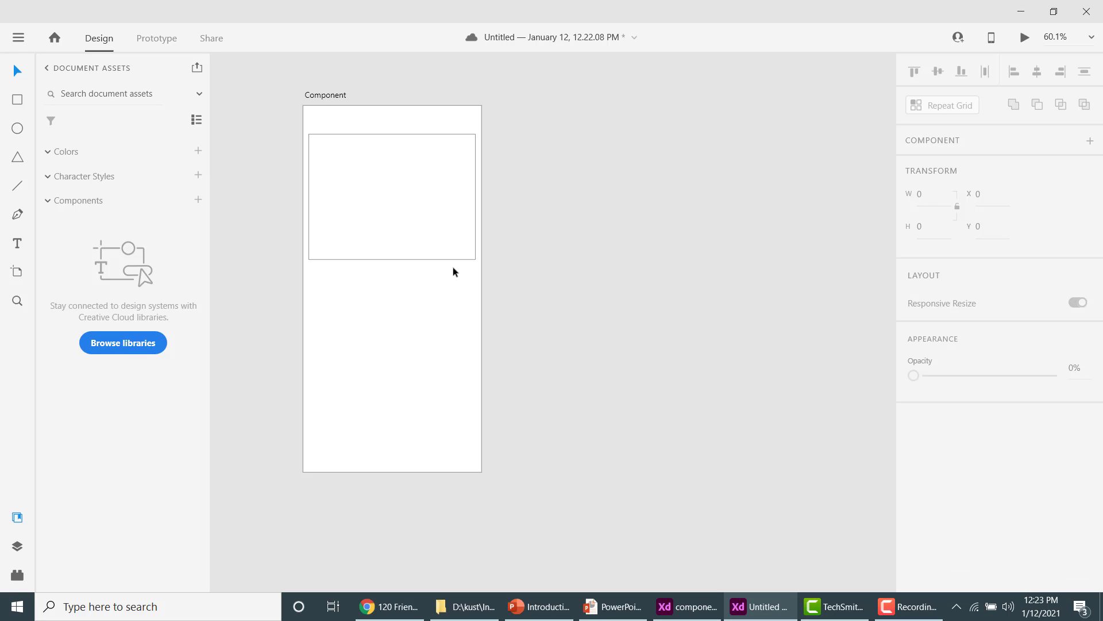
Draw a horizontal line about 387 wide across the rectangle near its lower edge, at about Y 309.5
left_click(18, 186)
left_click_drag(308, 241, 476, 246)
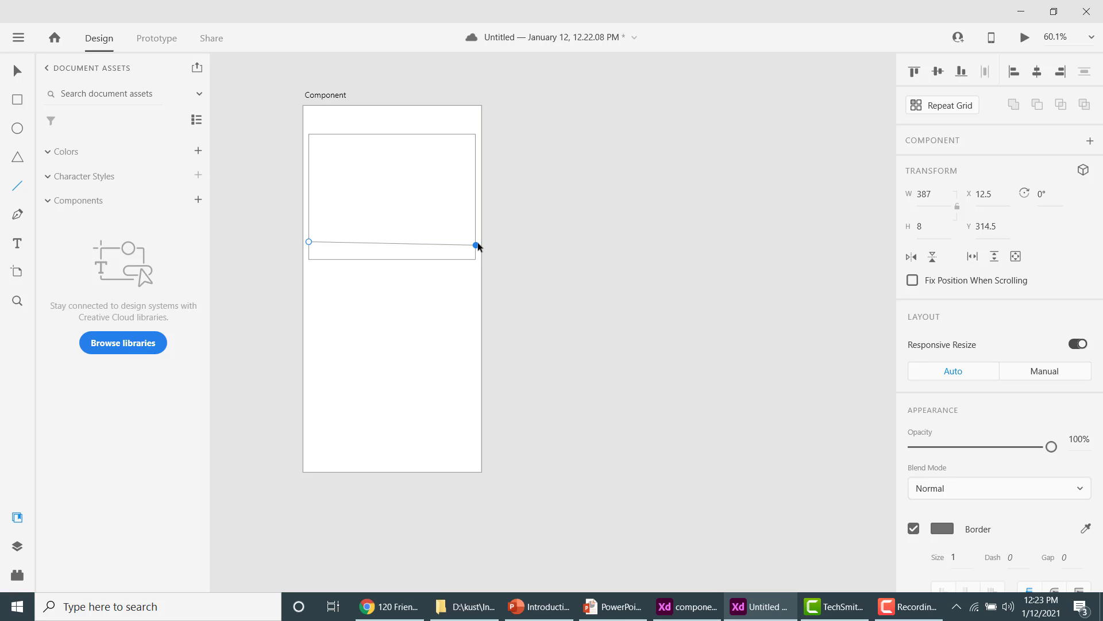
left_click_drag(477, 246, 477, 244)
key("Delete")
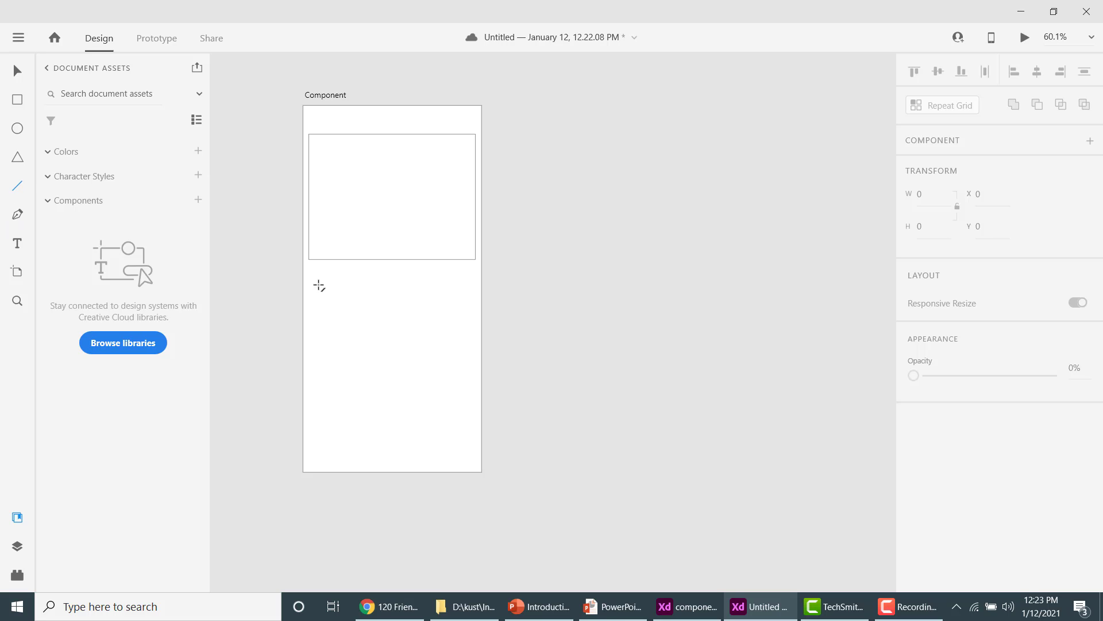
left_click_drag(308, 240, 475, 243)
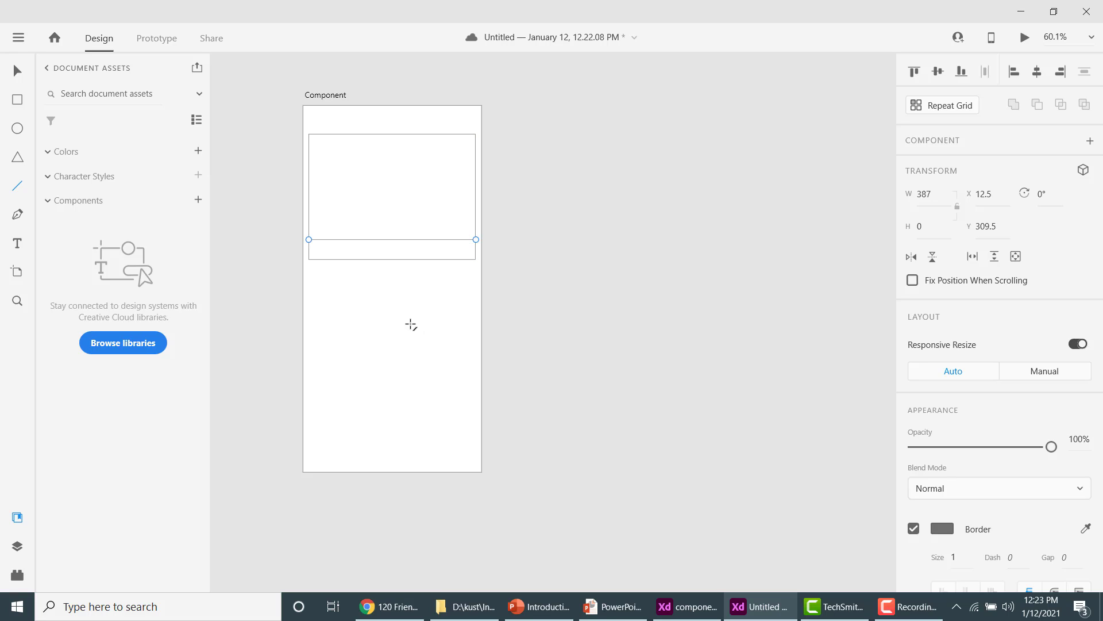
left_click(358, 198)
left_click(385, 239)
left_click(366, 204)
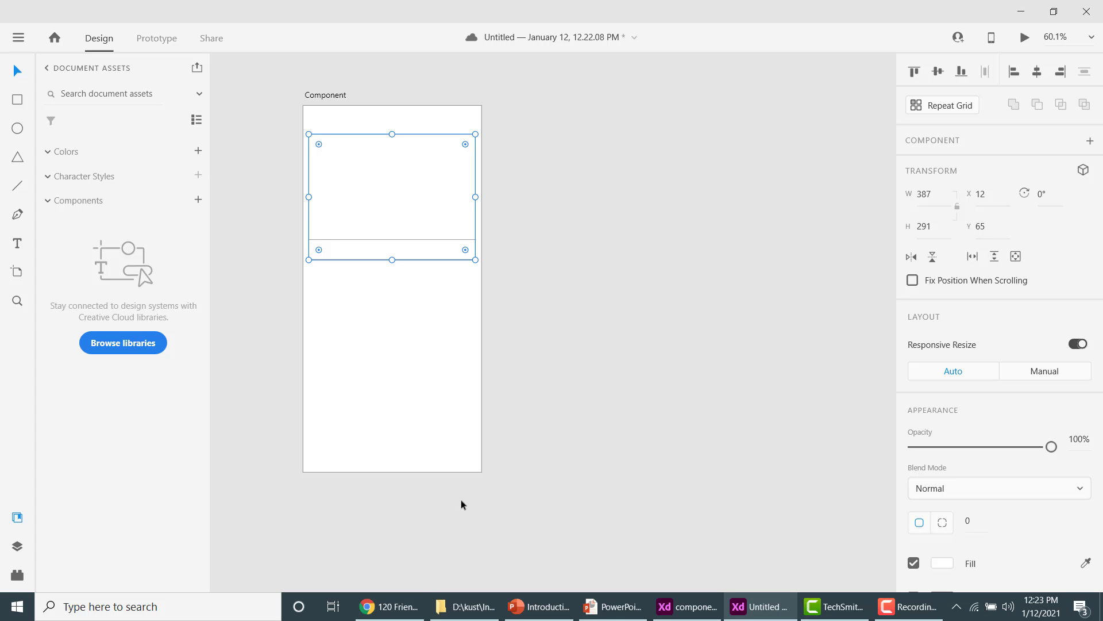
Copy the highlighted friendship quote from the Chrome page and paste it onto the Component artboard in Adobe XD
left_click(386, 606)
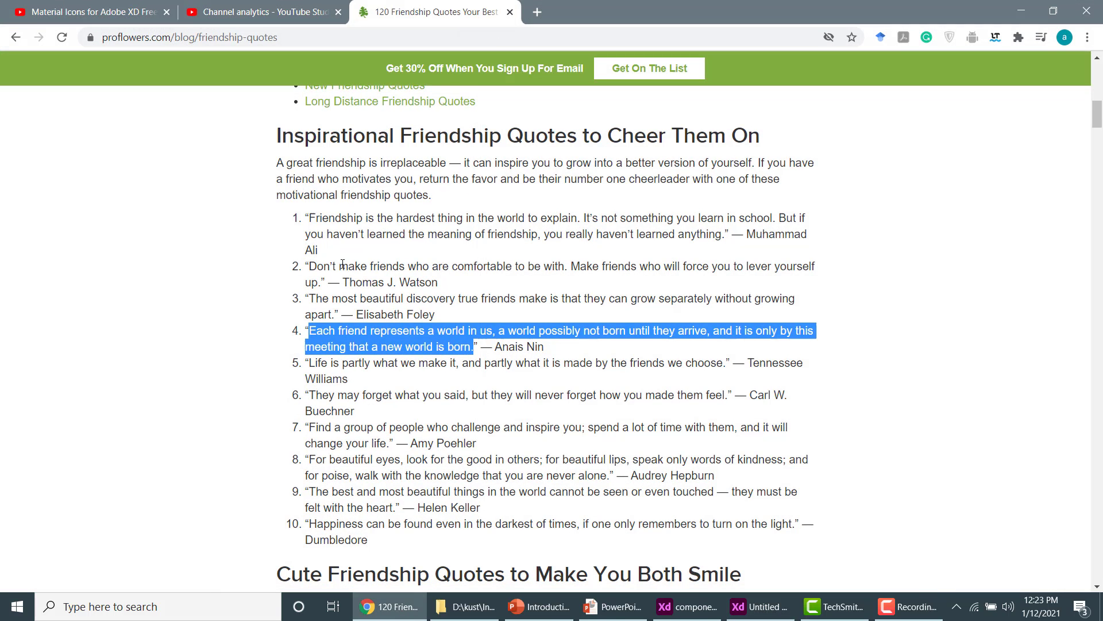
right_click(354, 344)
left_click(393, 349)
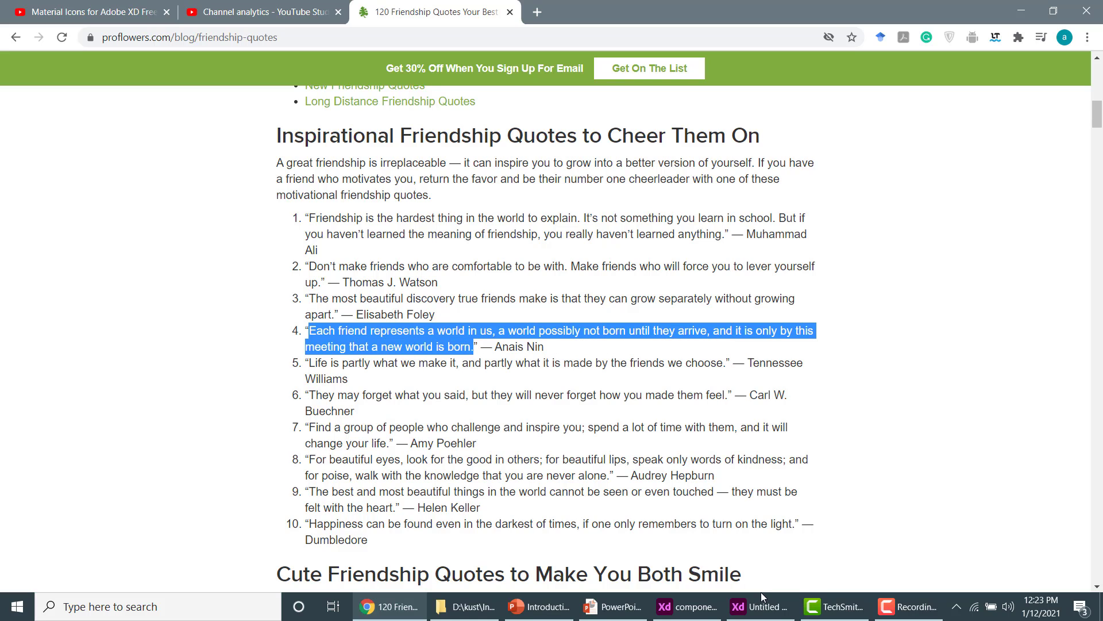
left_click(760, 605)
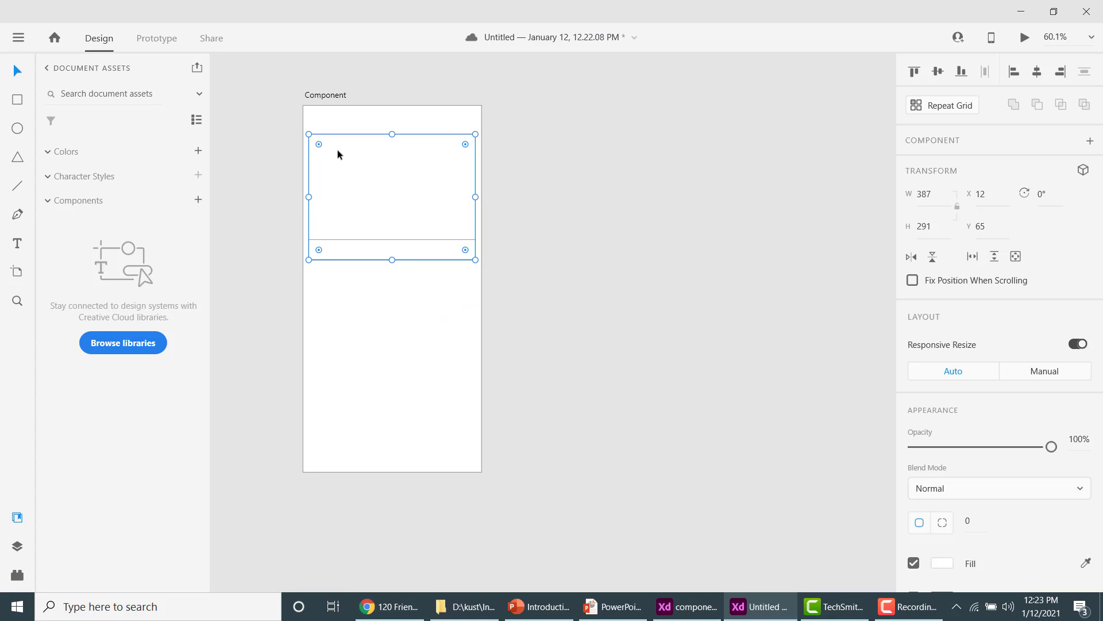
right_click(324, 309)
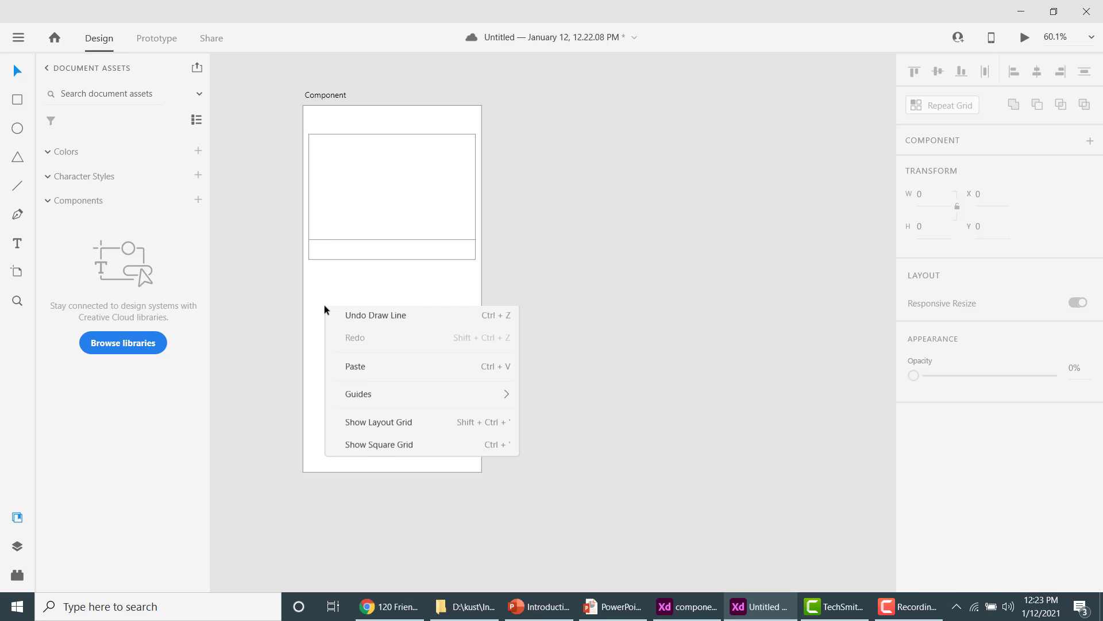
left_click(358, 372)
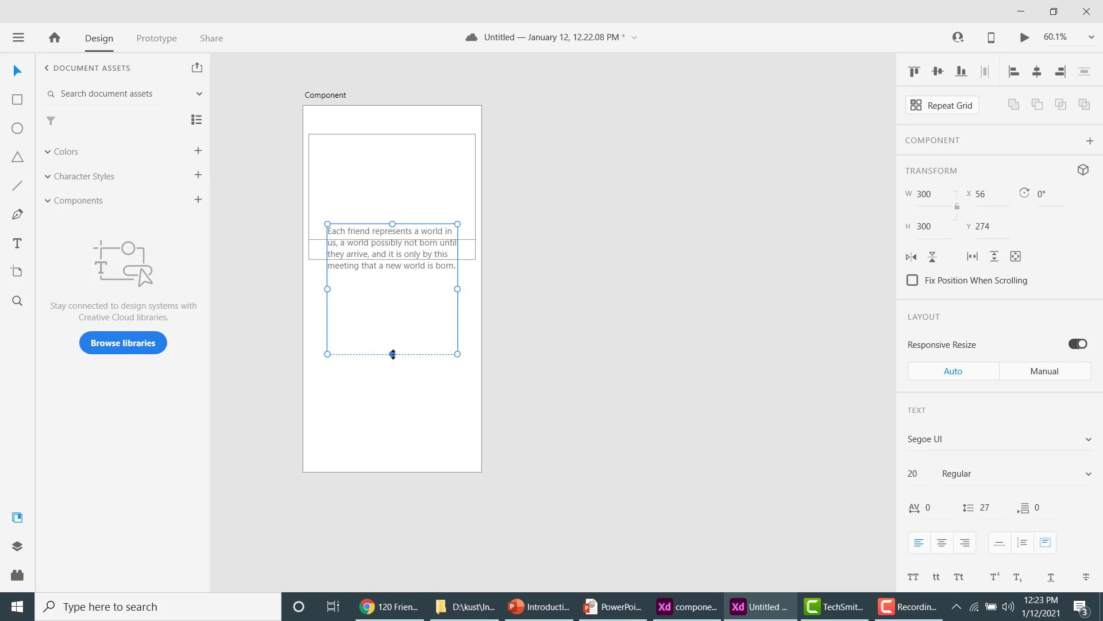
Shorten the quote's text box to about 134 high and move it inside the rectangle to about X 35, Y 121
left_click_drag(393, 354, 391, 281)
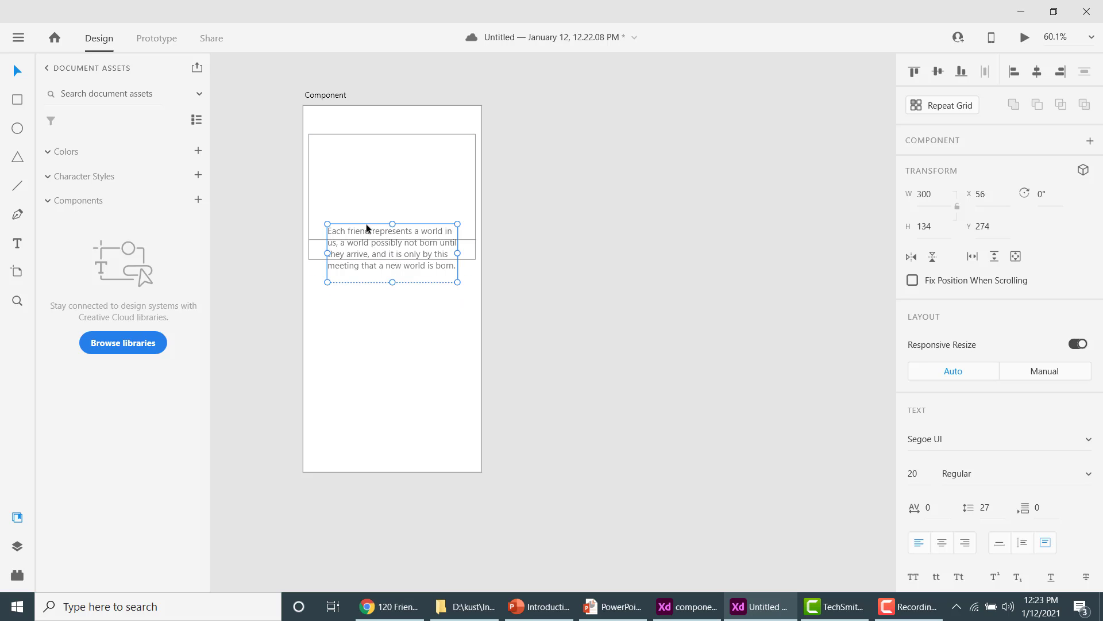
mouse_move(356, 173)
left_mouse_down()
mouse_move(352, 154)
mouse_move(357, 163)
left_mouse_up()
left_click(384, 143)
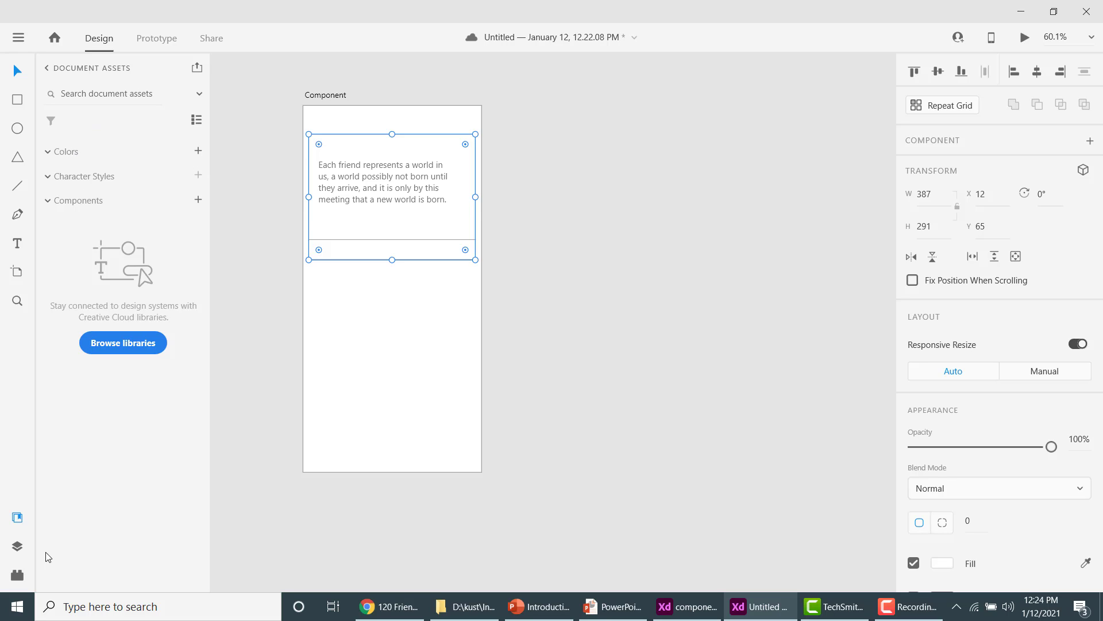
Show the artboard's layers and resize the quote's text box to about 341 × 132 above the line
left_click(17, 546)
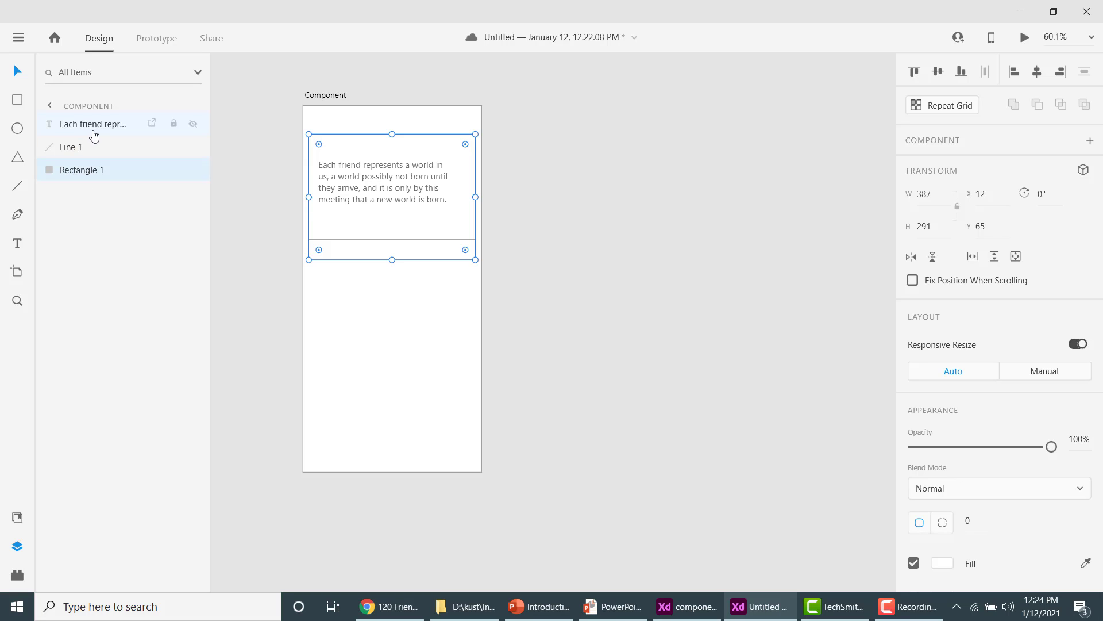
left_click(343, 185)
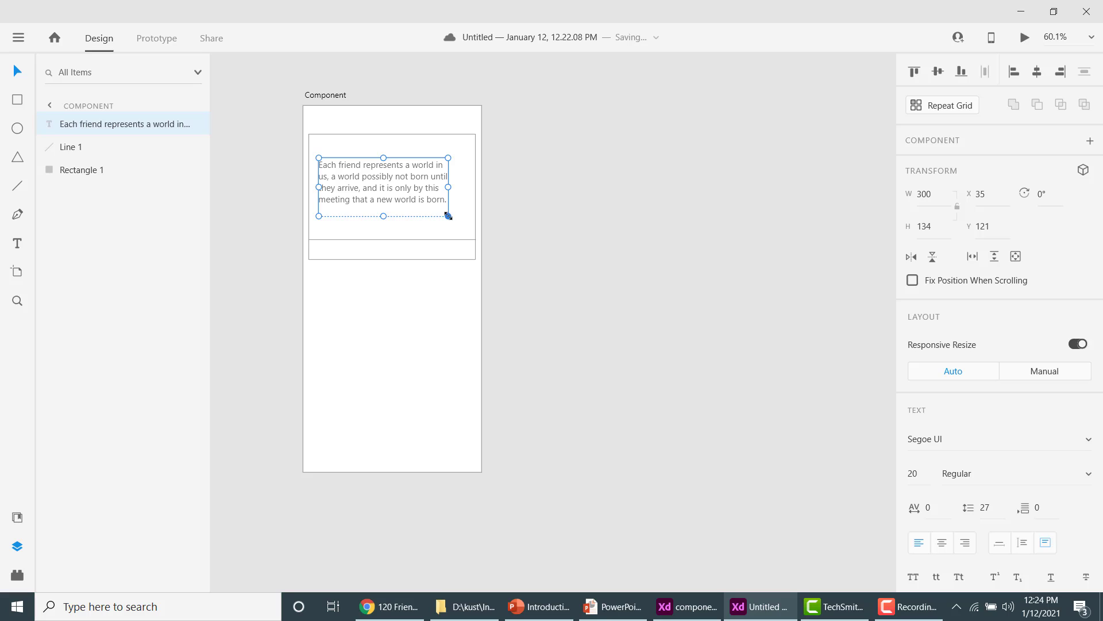
left_click_drag(448, 216, 466, 232)
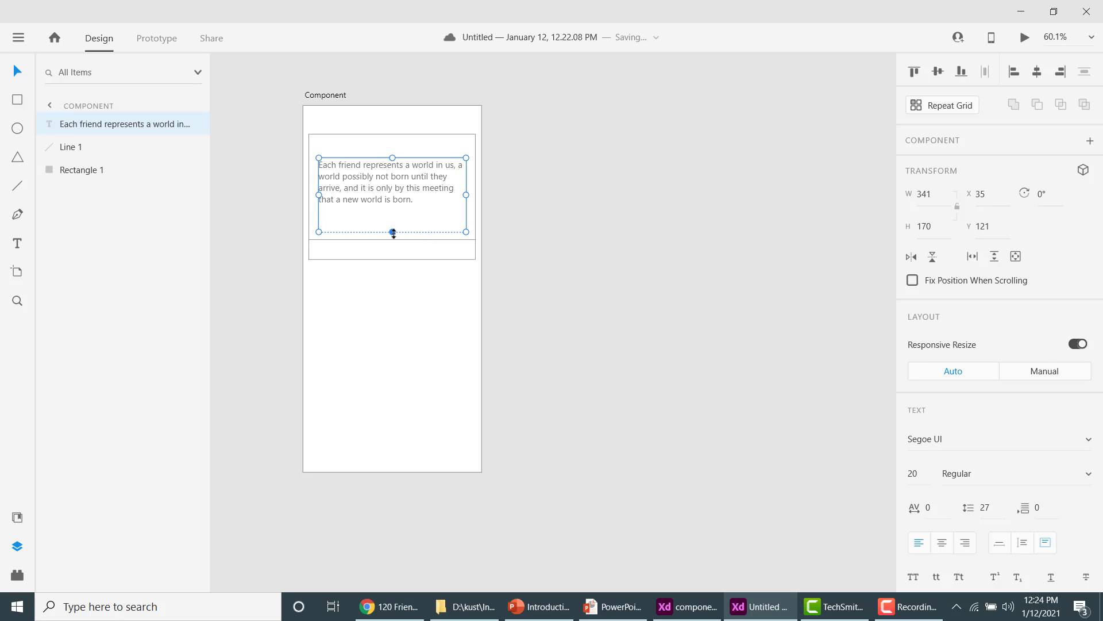
left_click_drag(394, 236, 395, 211)
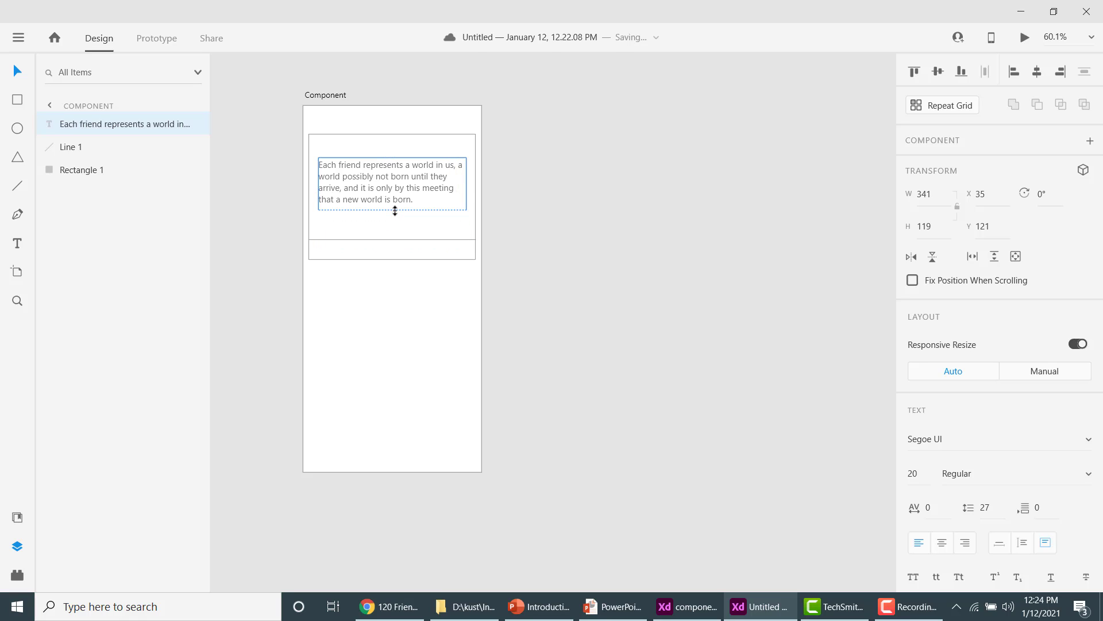
mouse_move(392, 155)
left_mouse_down()
mouse_move(391, 143)
mouse_move(392, 153)
left_mouse_up()
left_click(445, 305)
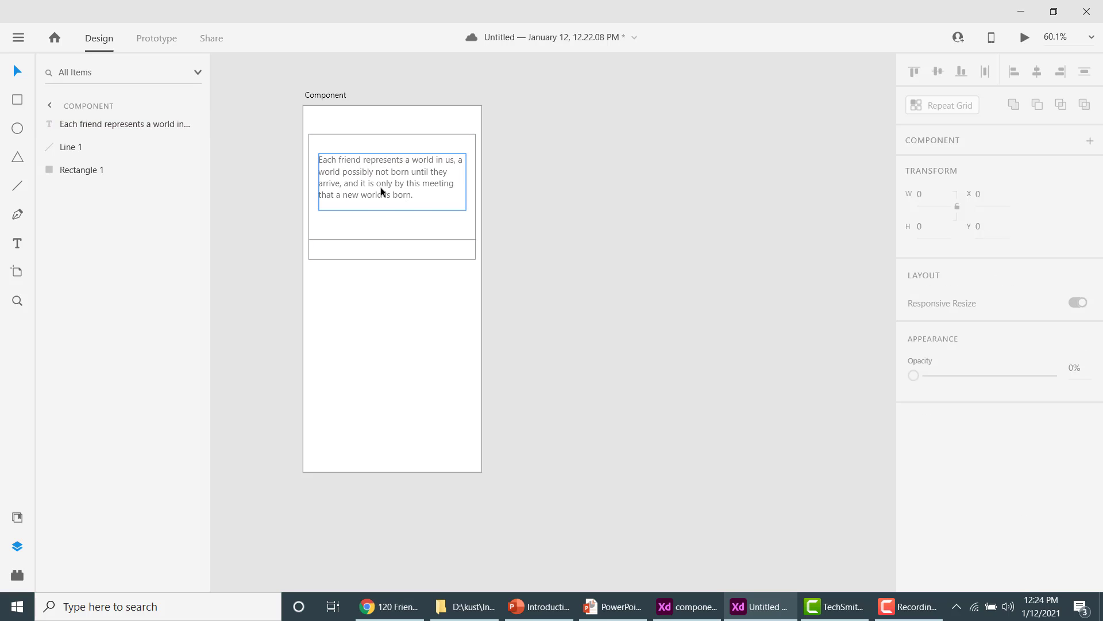
Set the quote text's font size to 25
left_click(378, 186)
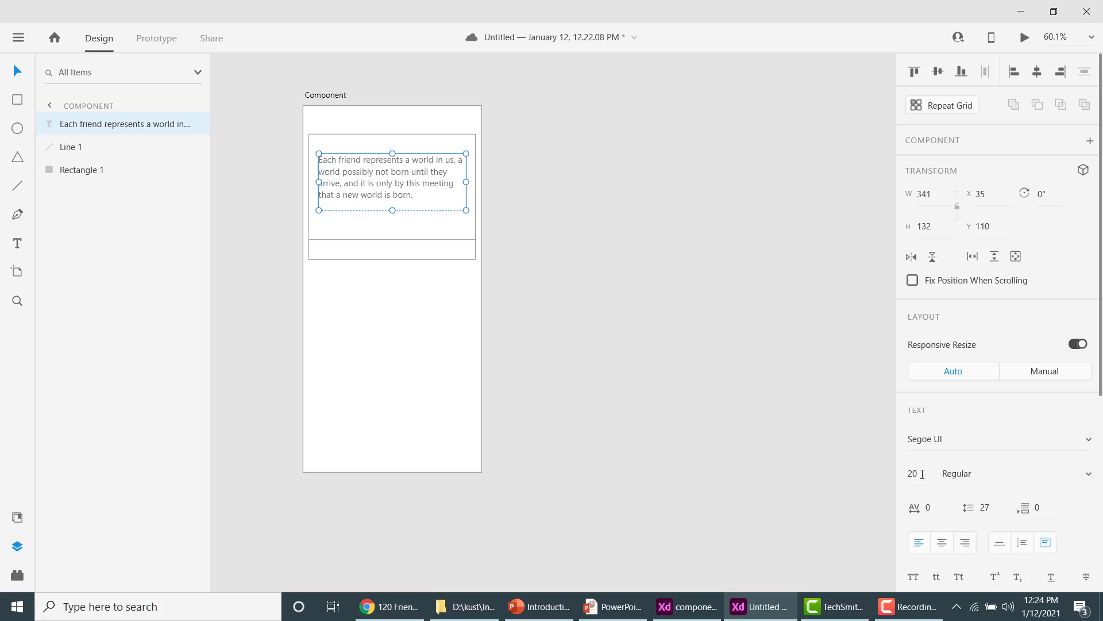
double_click(923, 474)
type("25")
key("Return")
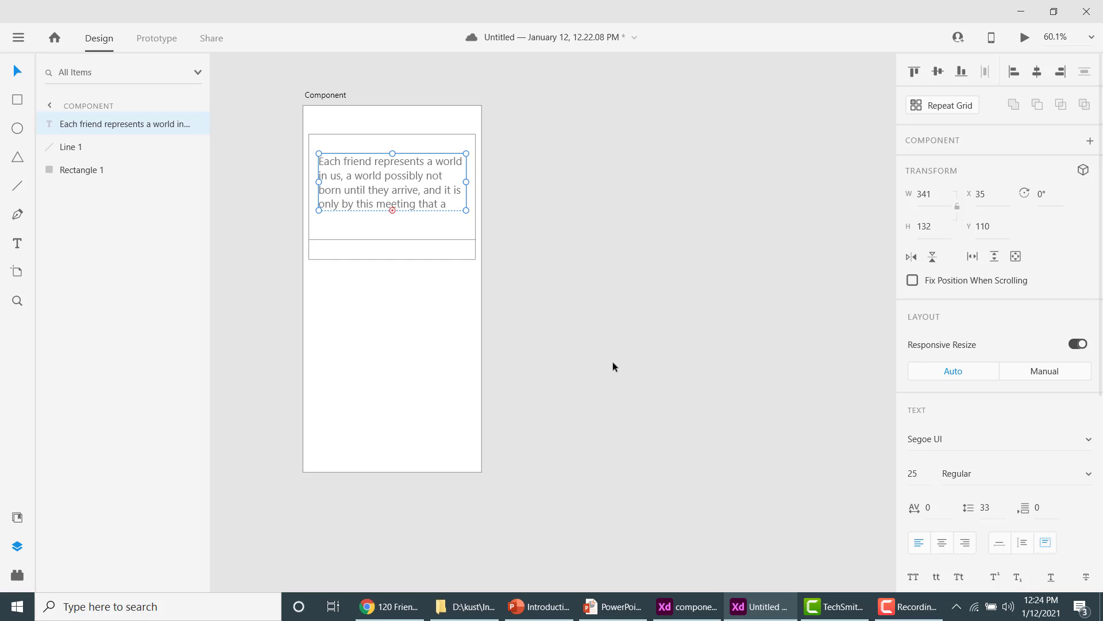
left_click(402, 319)
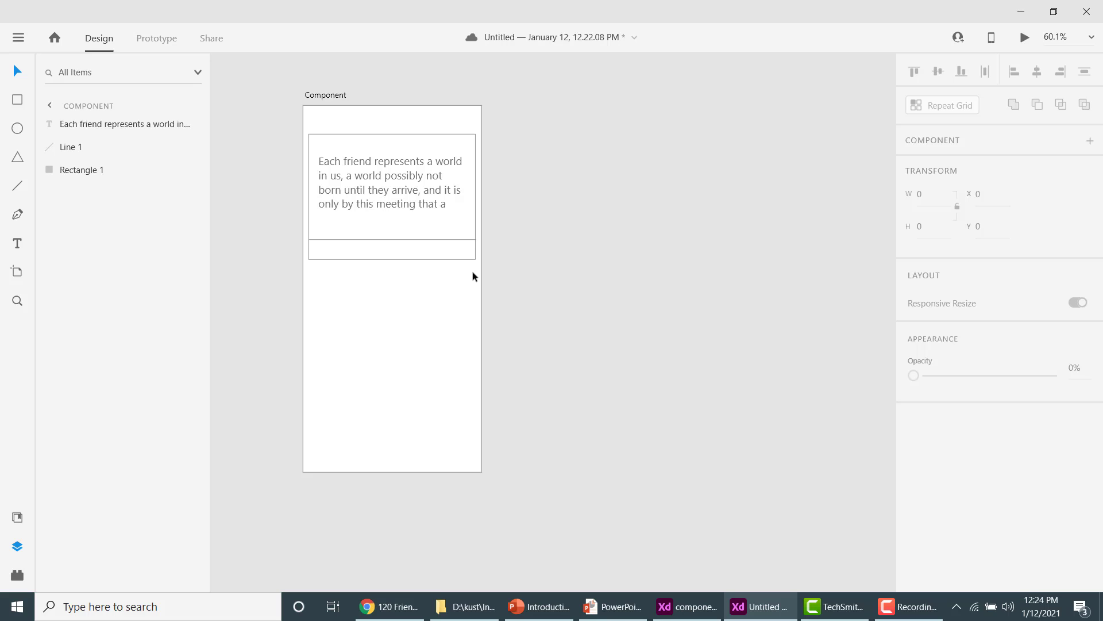
Make a component from the quote text, line and rectangle, and expand its contents in the layer list
left_click_drag(472, 272, 284, 94)
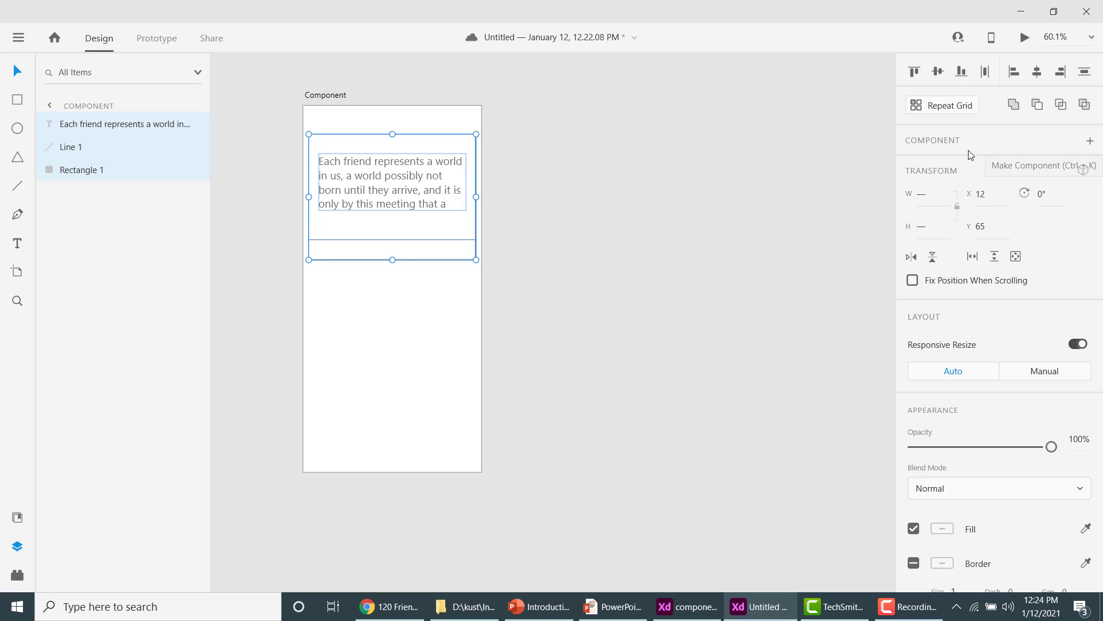
right_click(323, 142)
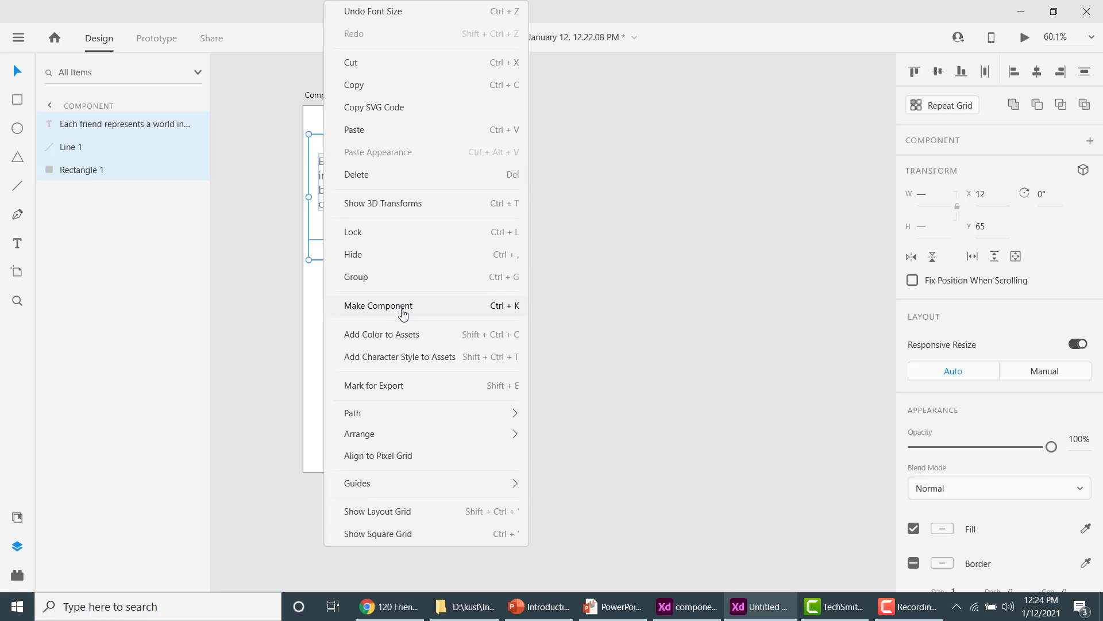
left_click(473, 314)
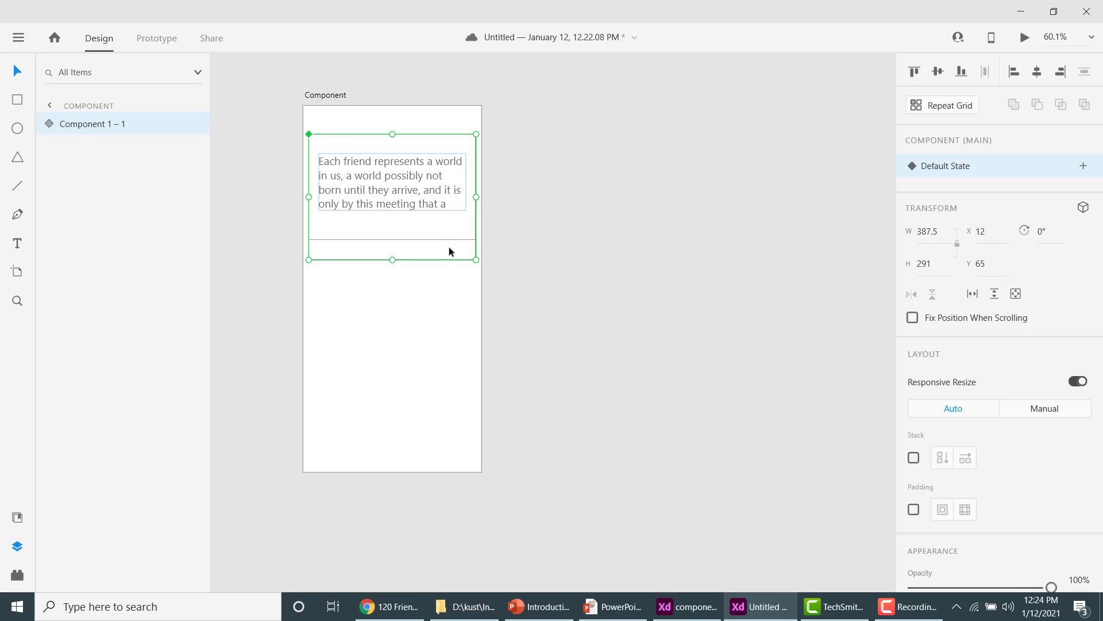
left_click(49, 126)
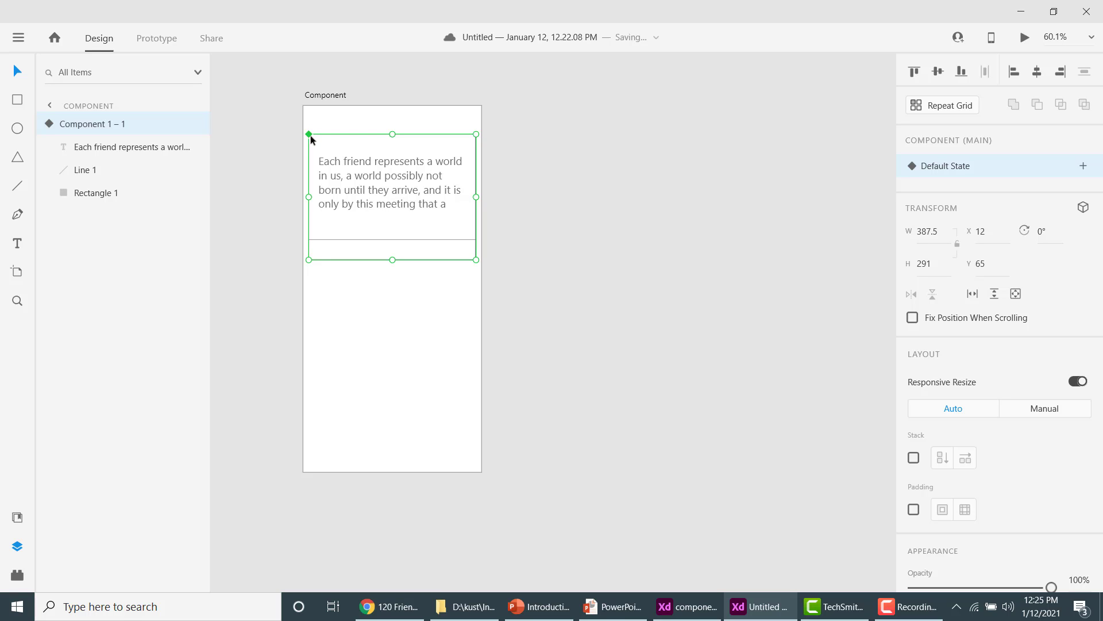
Resize the main component to about 384.5 × 251 and stack two copies below it at about Y 327 and Y 596
mouse_move(476, 261)
left_mouse_down()
mouse_move(431, 212)
mouse_move(475, 243)
left_mouse_up()
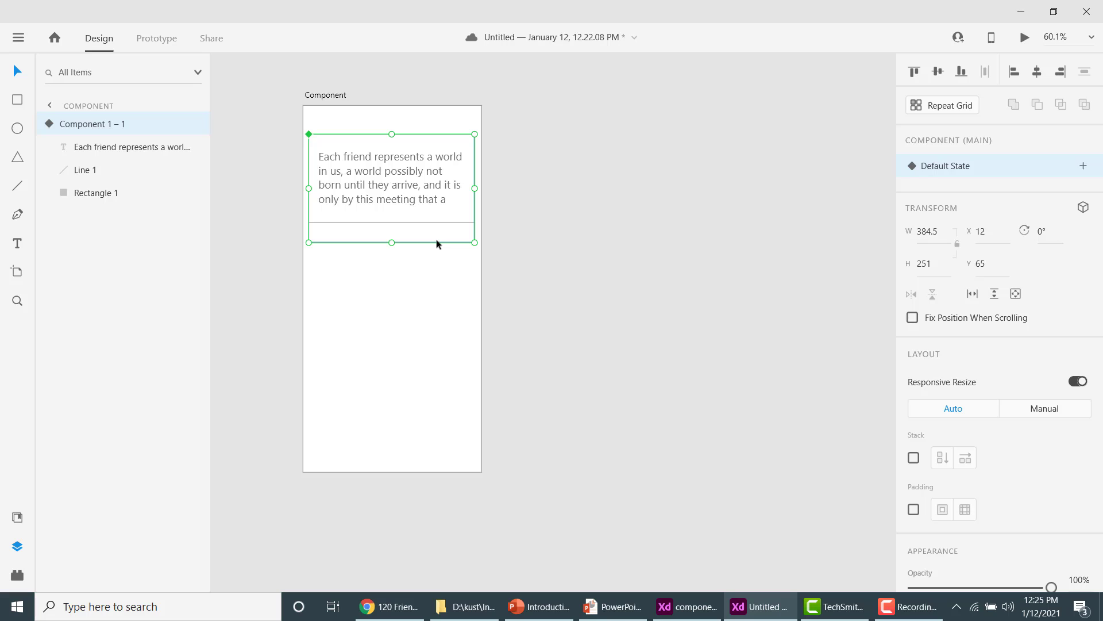
key("alt")
left_click_drag(385, 182, 390, 412)
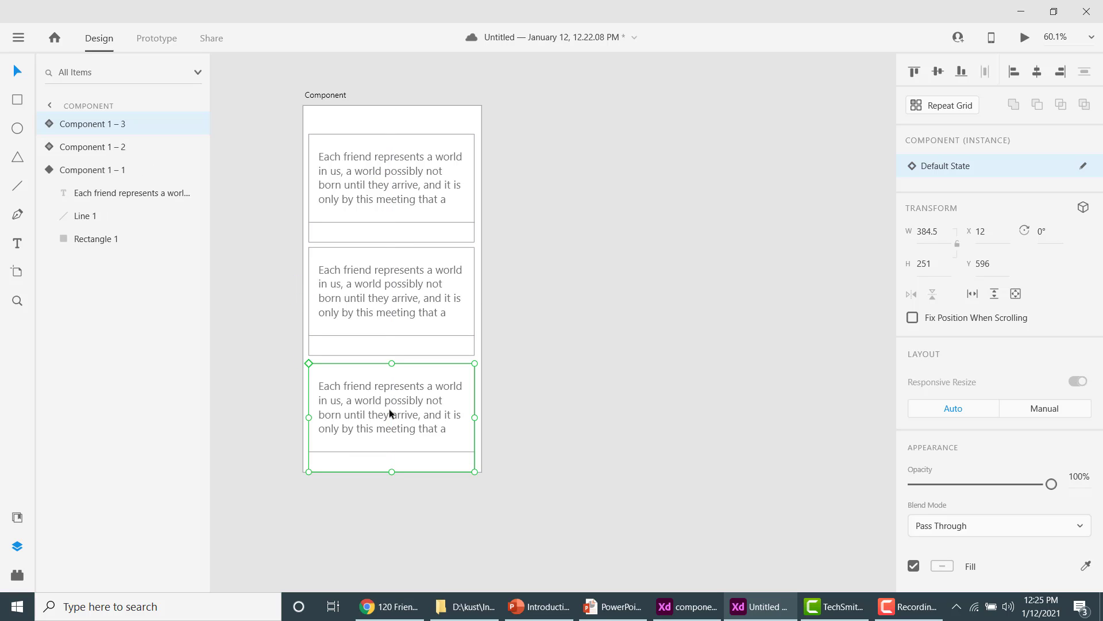
Extend the artboard's height to about 892 and its viewport height to about 886
left_click(481, 267)
left_click(481, 267)
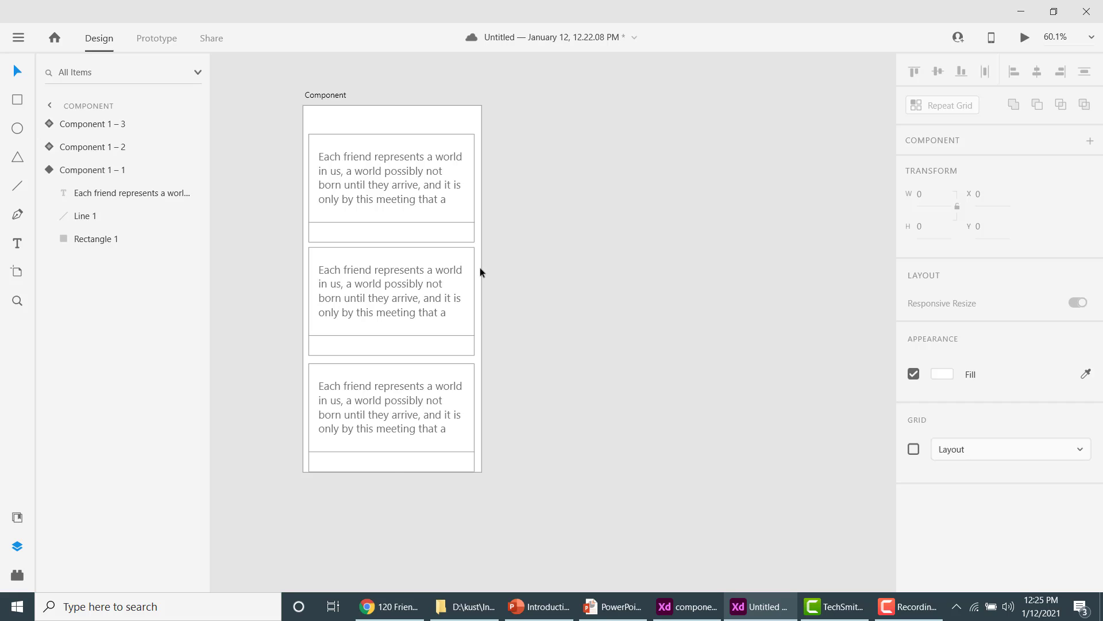
left_click_drag(393, 472, 392, 492)
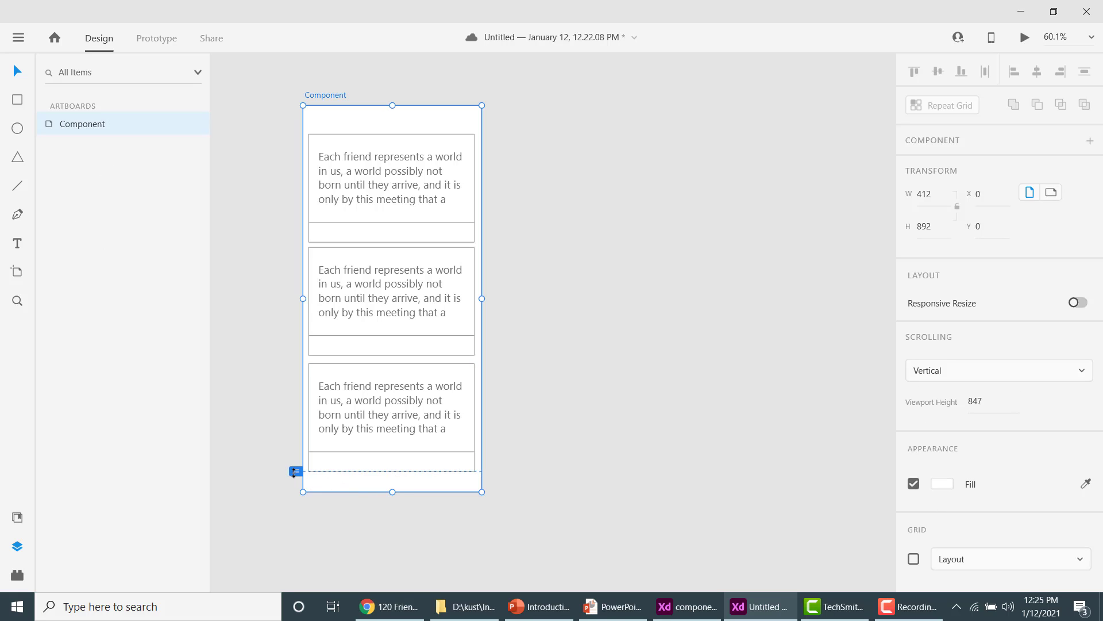
left_click_drag(296, 471, 295, 492)
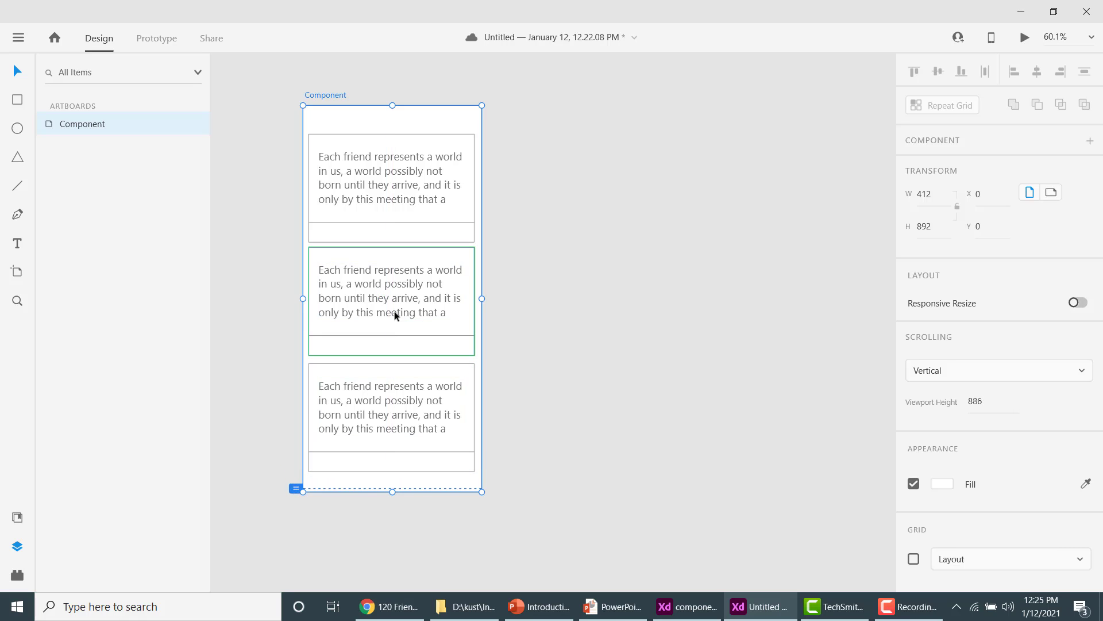
Delete the middle and lowest component instances, keeping only the main component on the artboard
left_click(401, 257)
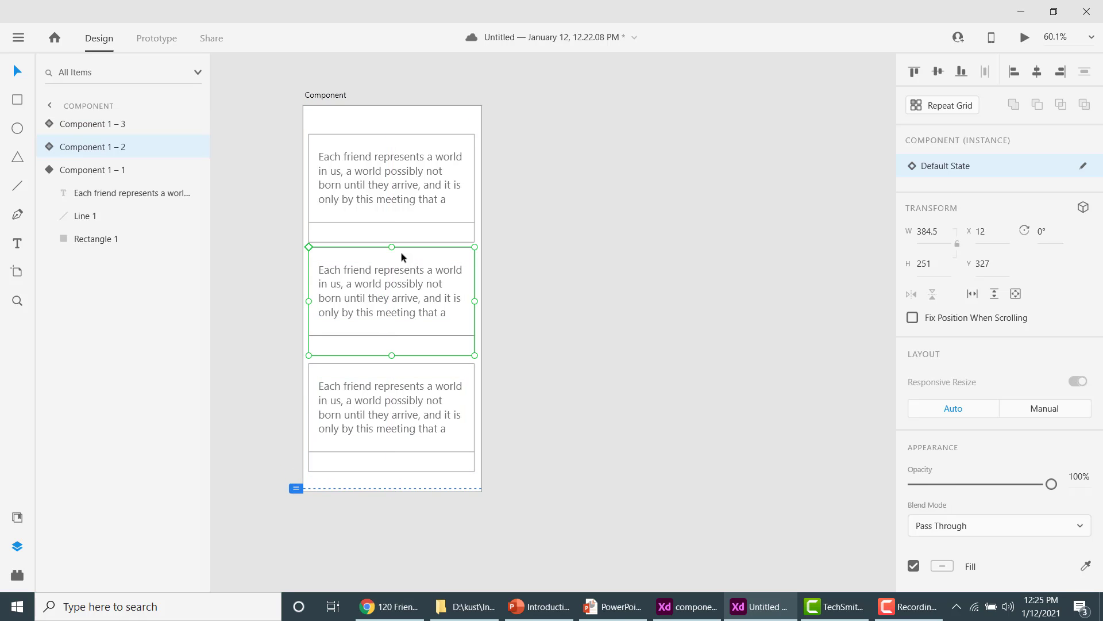
key("Delete")
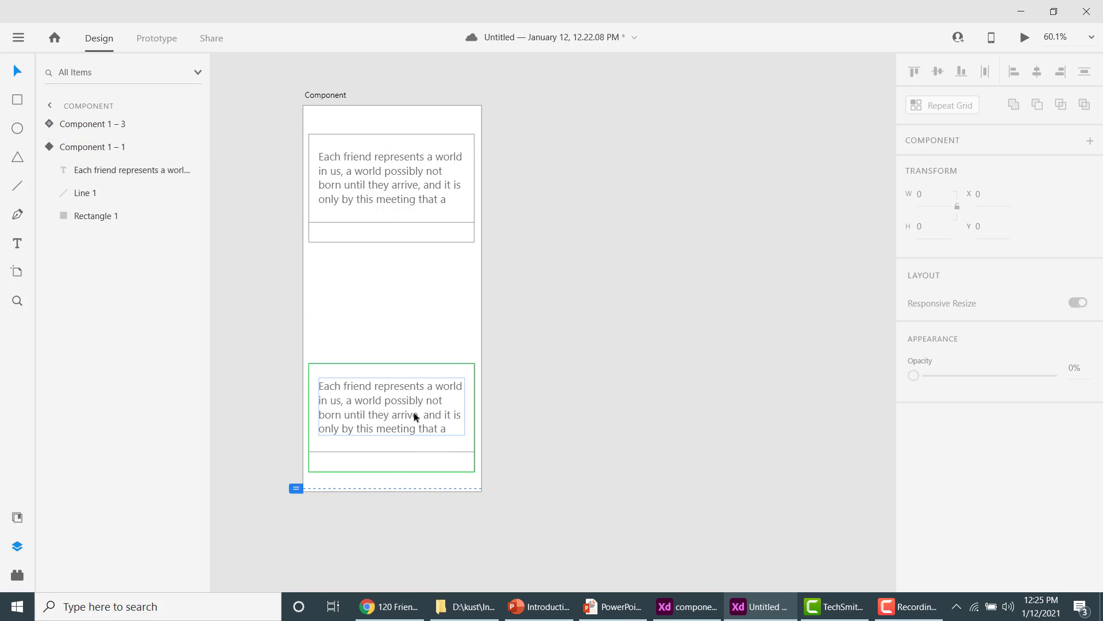
left_click(400, 372)
key("Delete")
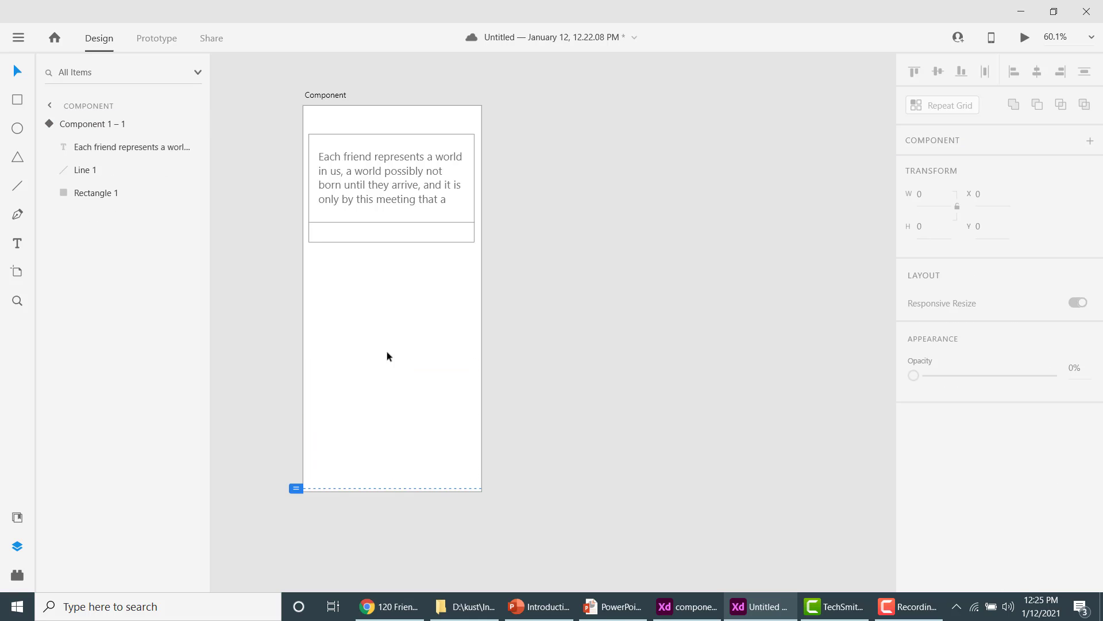
Move the main component to about X 14, Y 16 and repeat it downward as a grid of three cards about 815 high
left_click(341, 138)
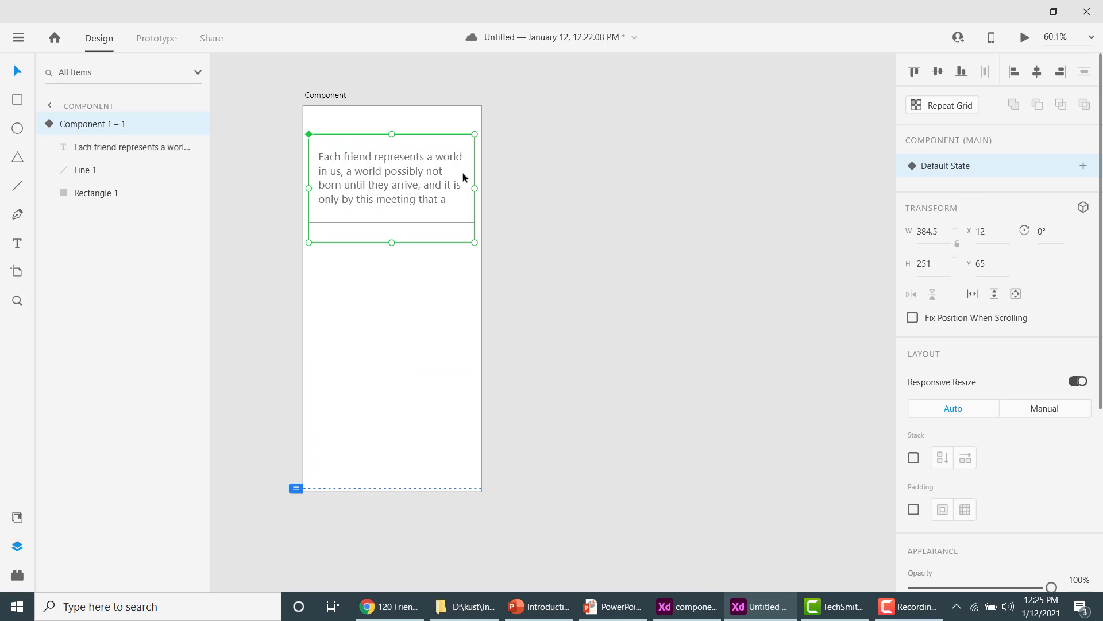
left_click_drag(446, 141, 443, 119)
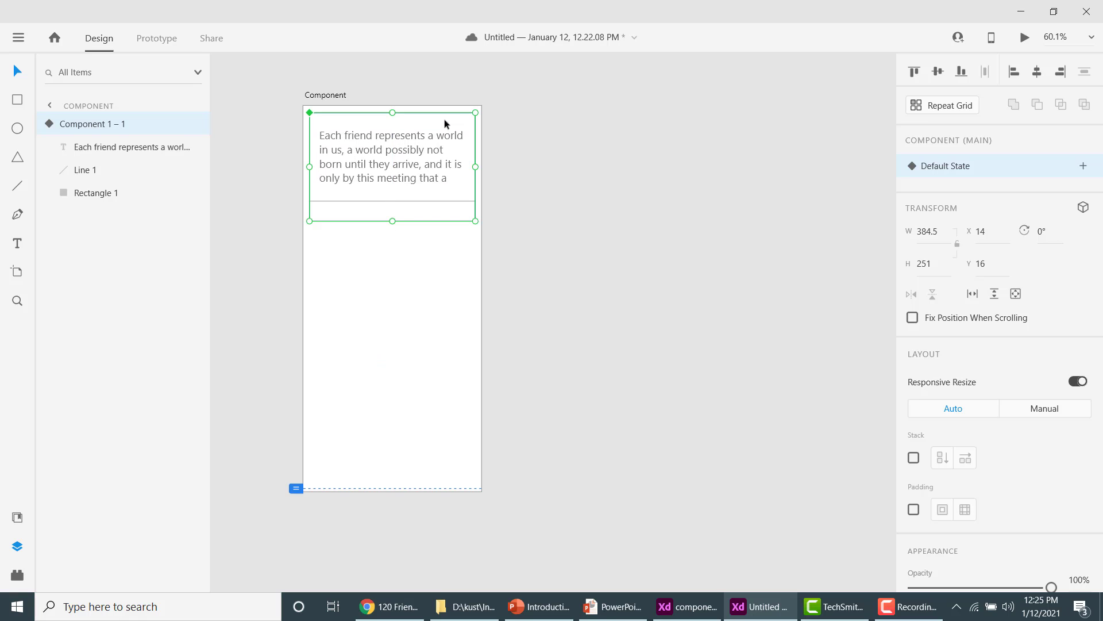
left_click(922, 108)
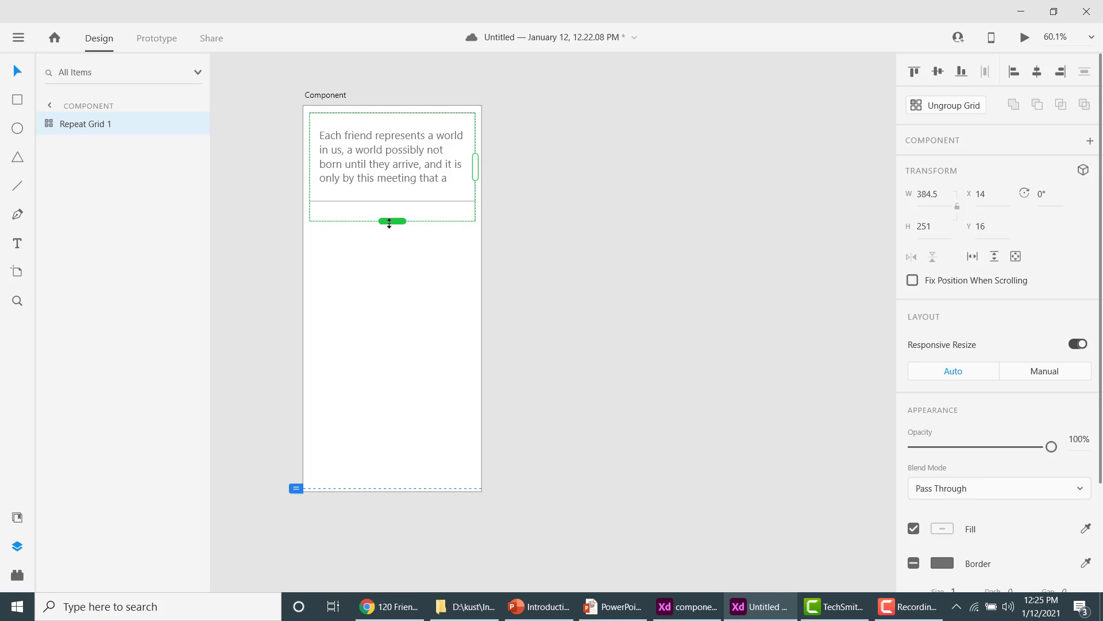
left_click_drag(390, 223, 400, 464)
left_click(533, 372)
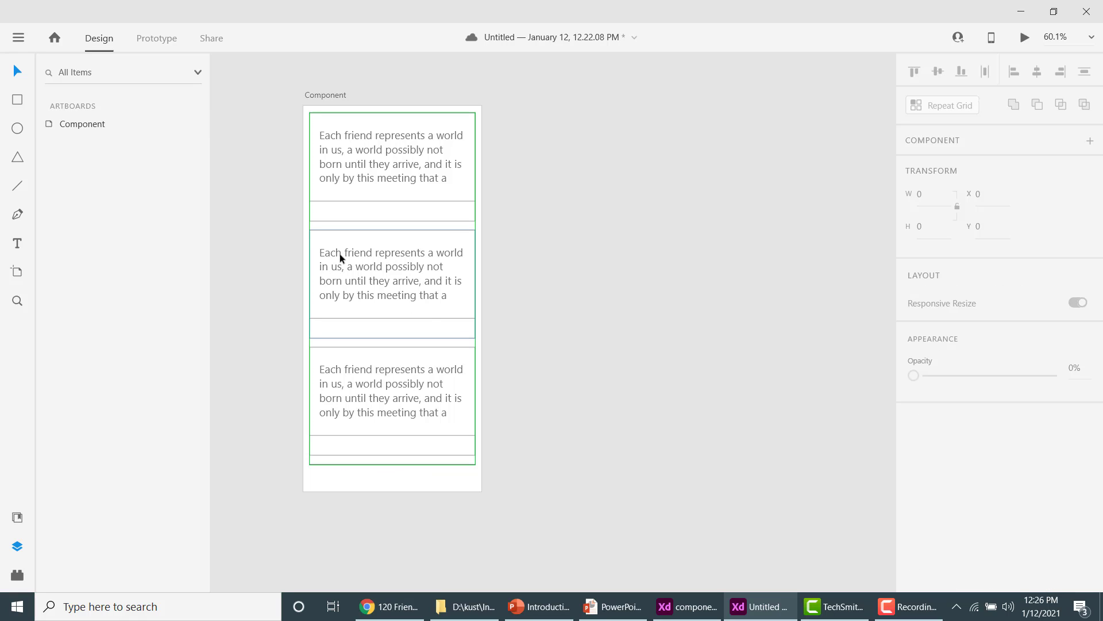
Enter the repeat grid and widen the main component in the first cell to about 386.5
left_click(339, 233)
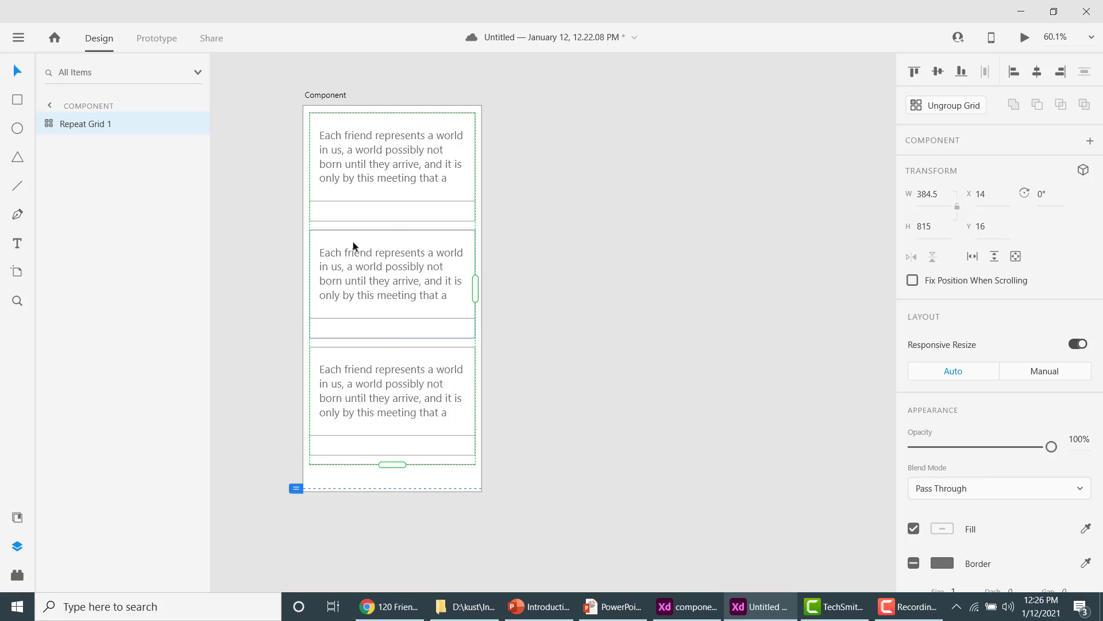
double_click(353, 246)
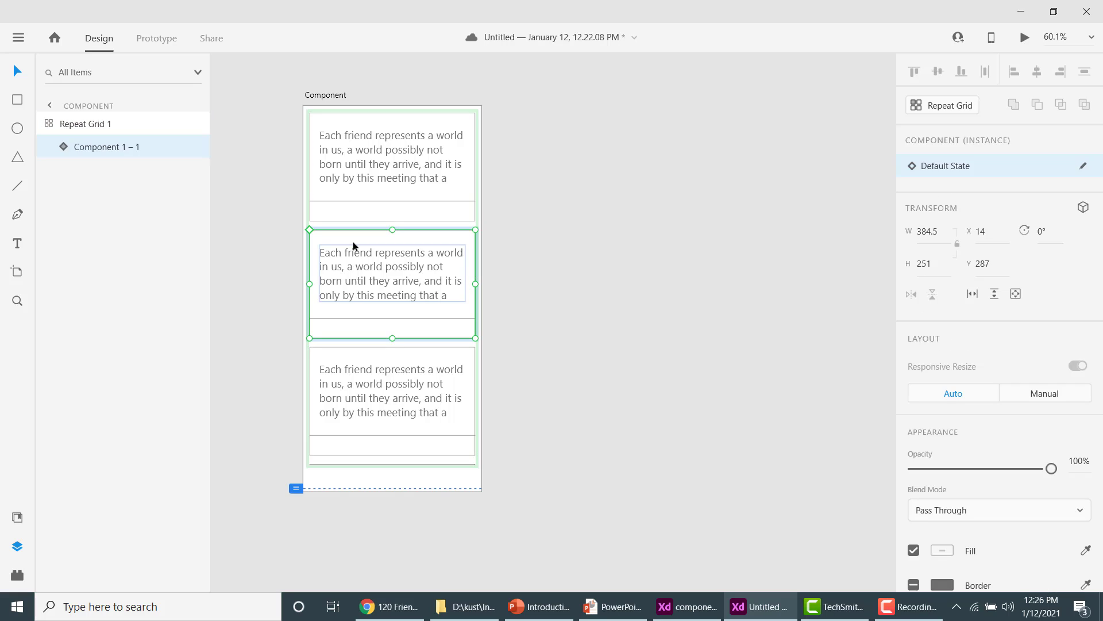
left_click(352, 355)
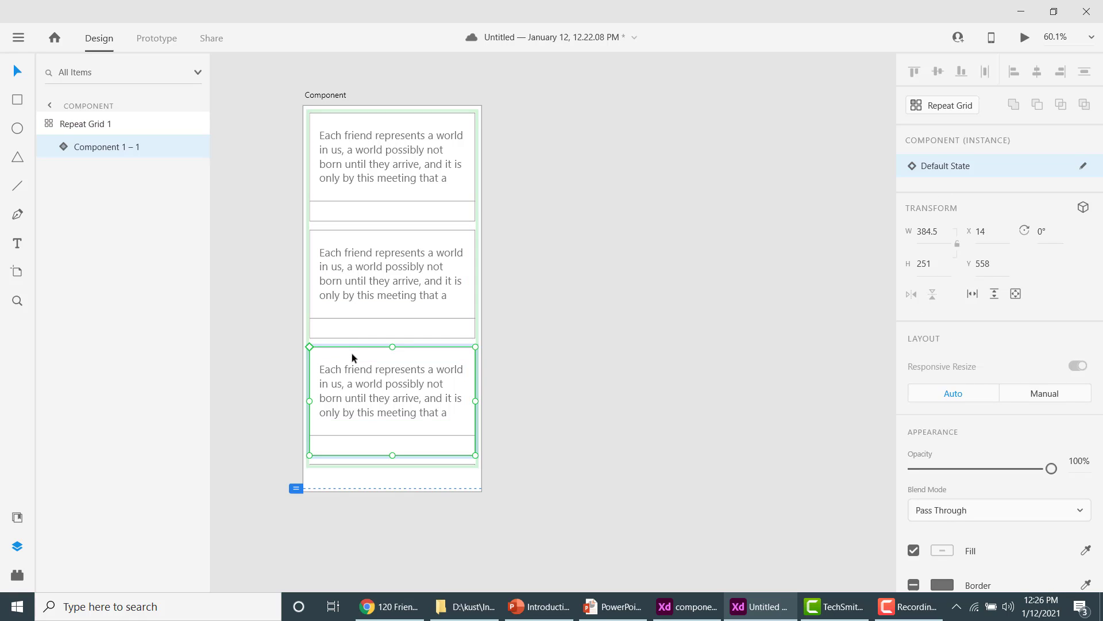
left_click(345, 119)
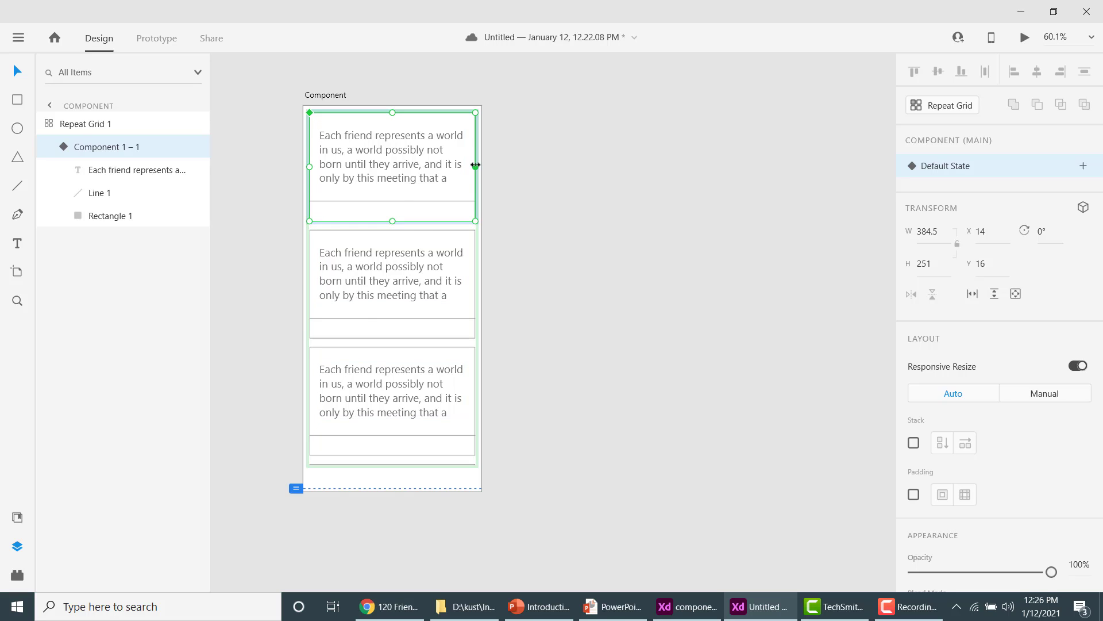
mouse_move(468, 166)
left_mouse_down()
mouse_move(419, 167)
mouse_move(476, 167)
left_mouse_up()
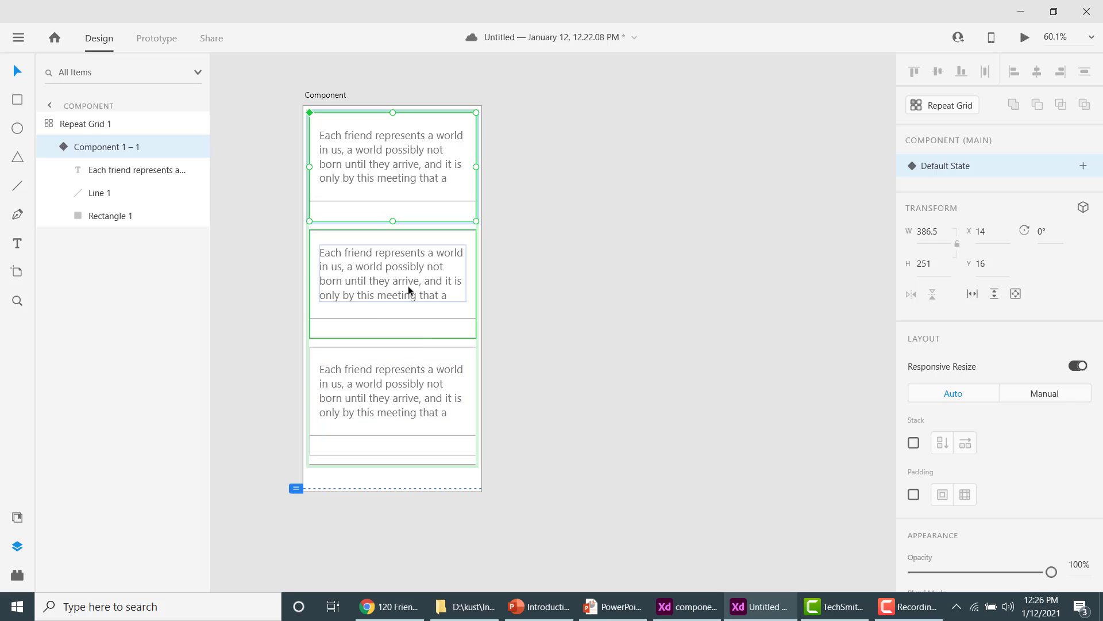
Set the main component's quote text to the Italic font style
double_click(388, 145)
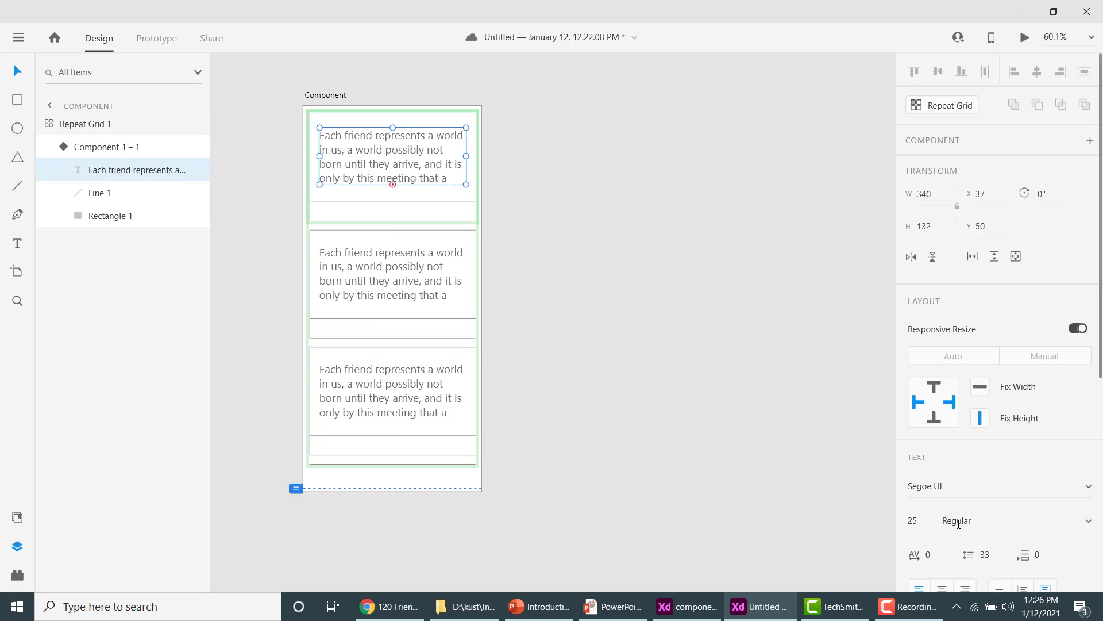
left_click(1086, 524)
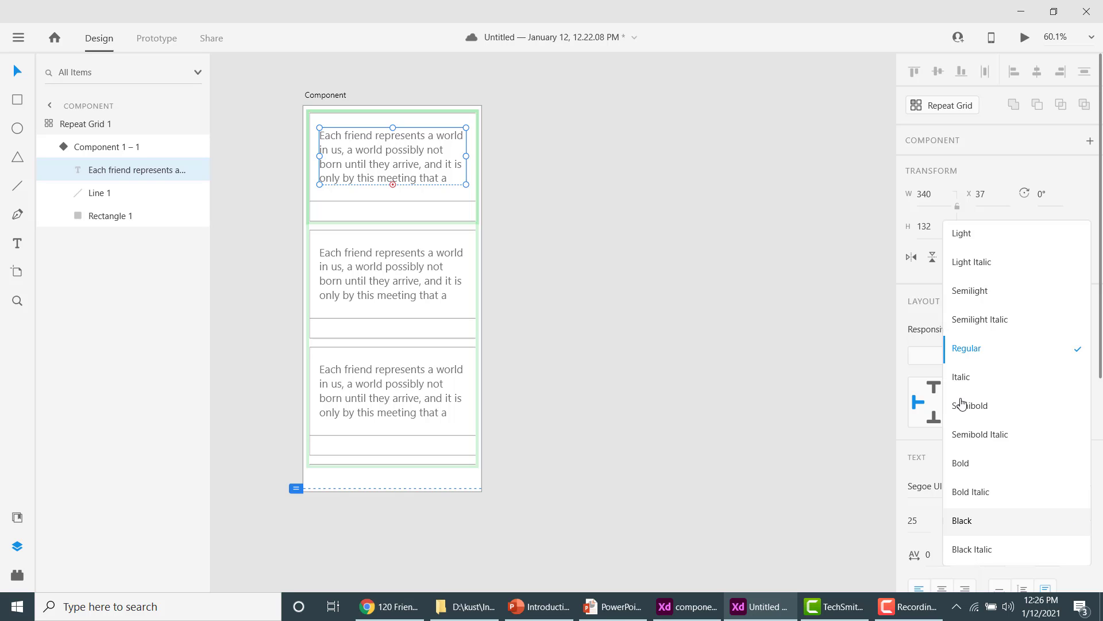
left_click(963, 384)
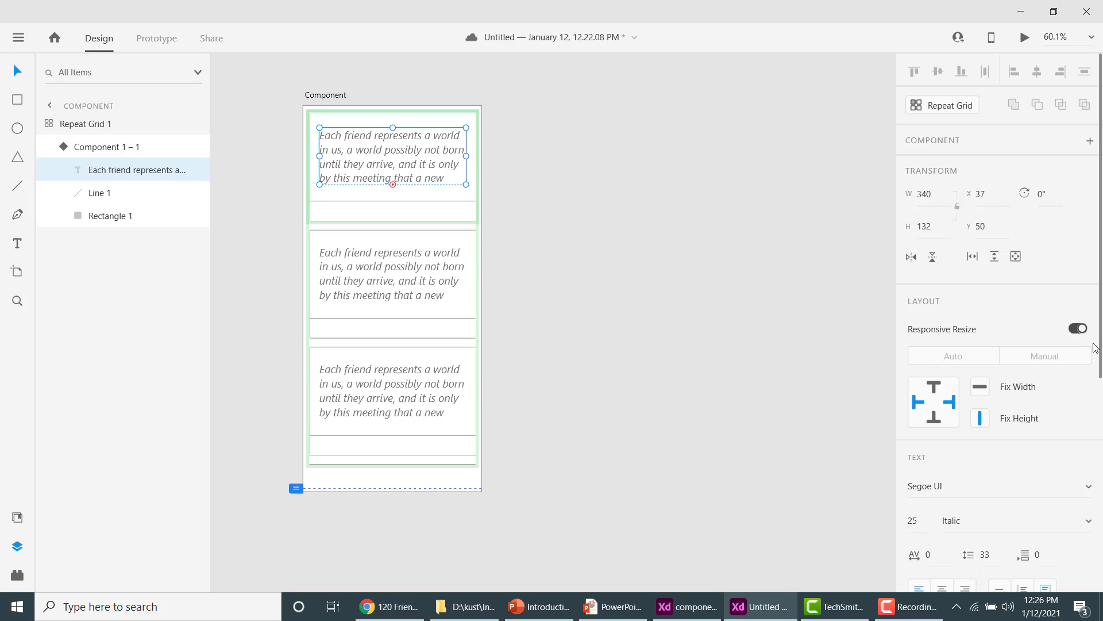
Try centre and right alignment on the main component's quote text, and return it to left alignment
scroll(1000, 321, "down", 3)
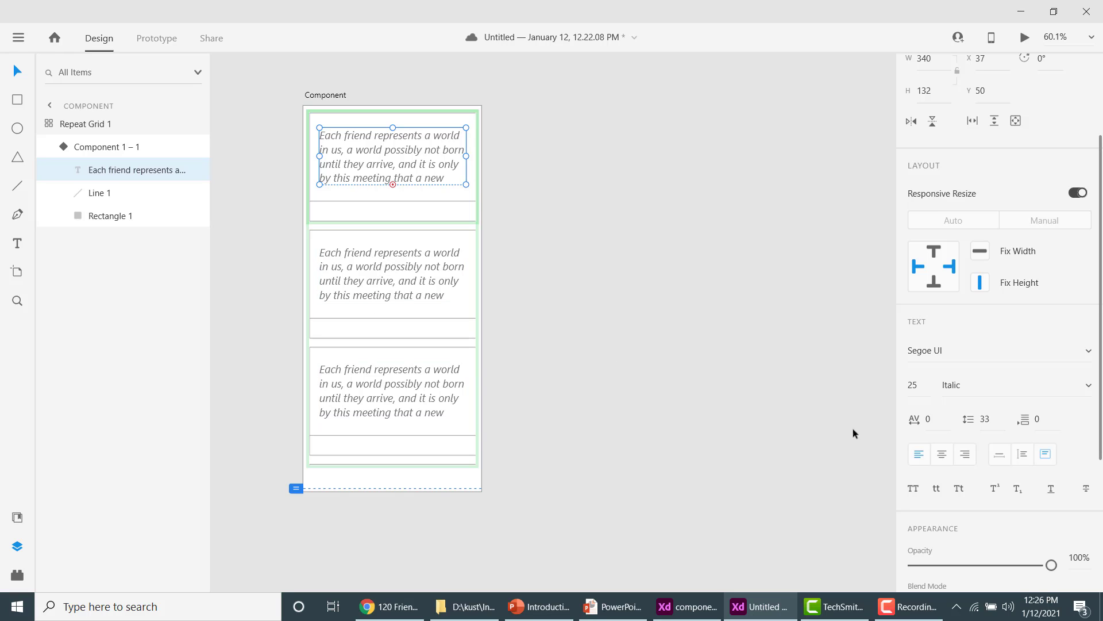
left_click(941, 454)
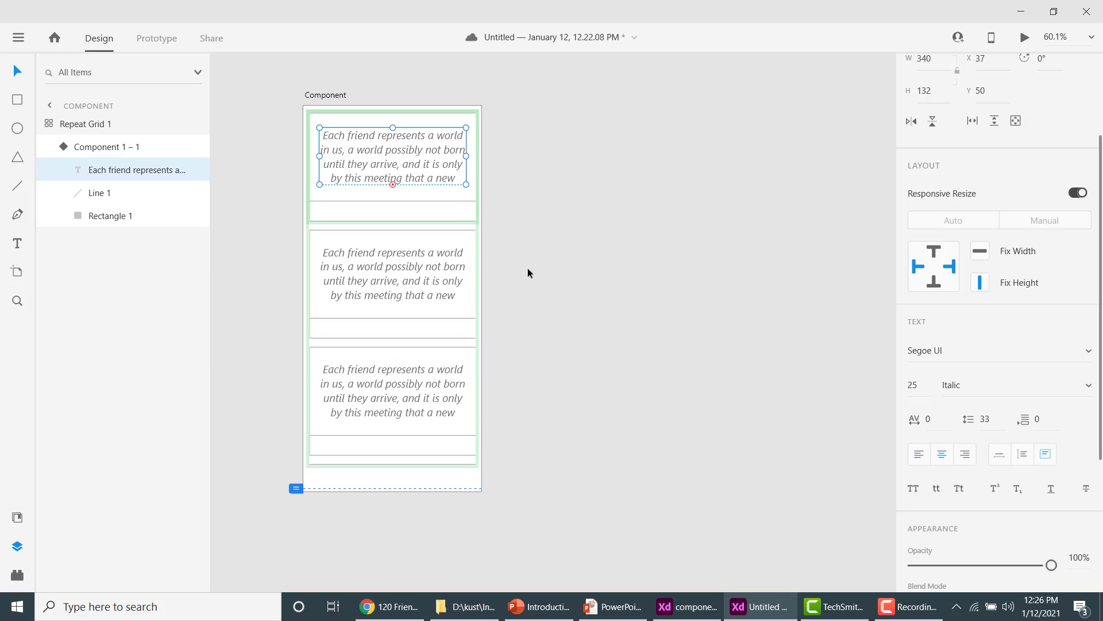
left_click(964, 456)
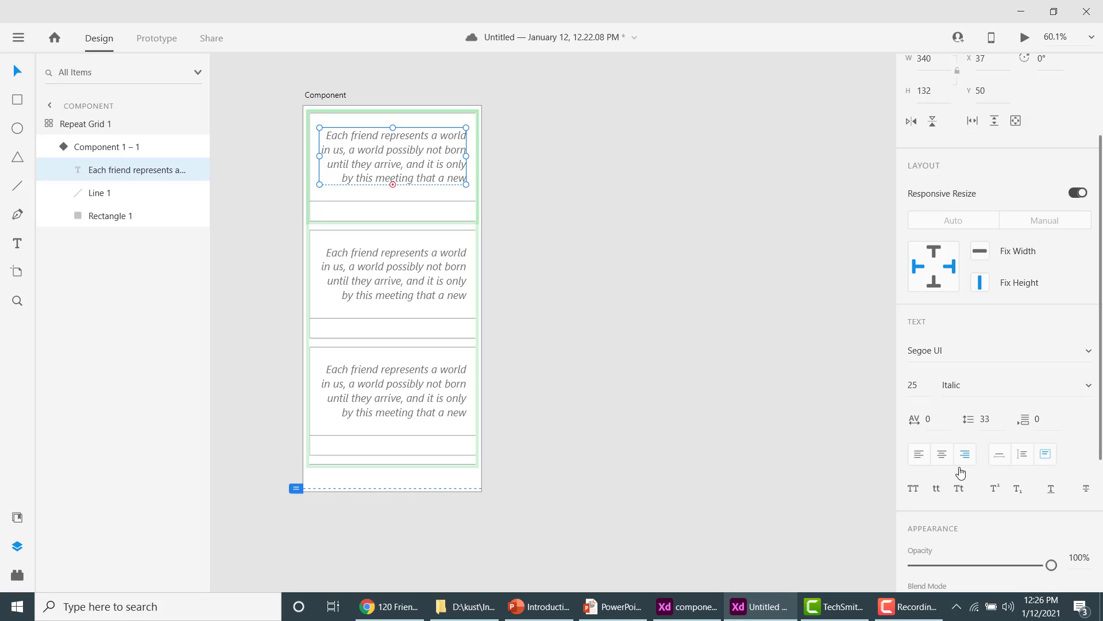
left_click(919, 455)
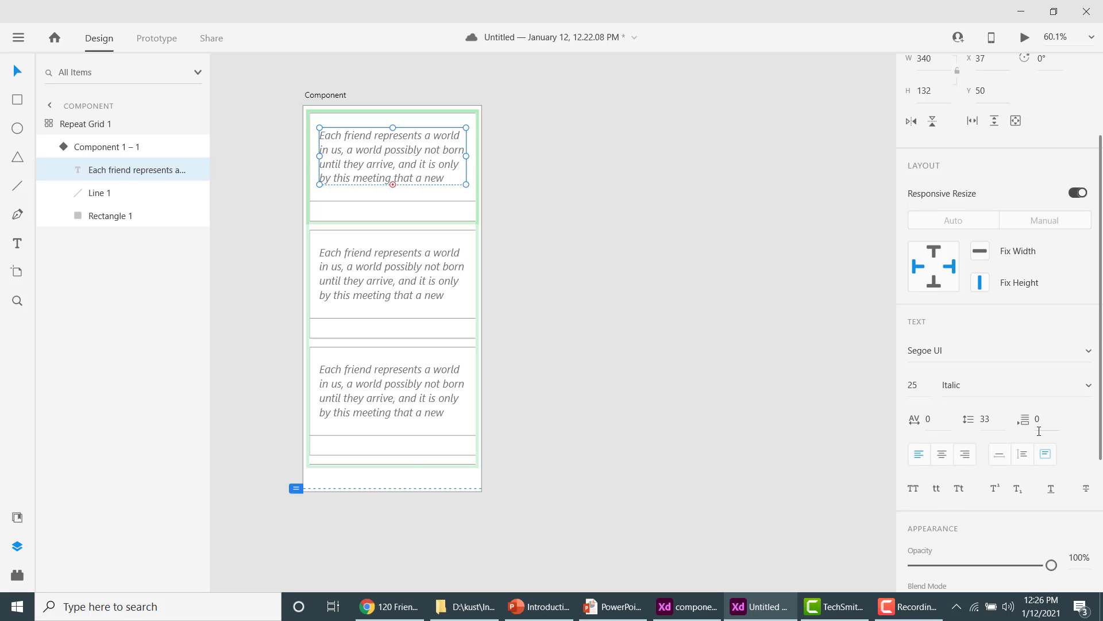
Change the fill colour of the main component's quote text to red #E31E1E
left_click_drag(1101, 336, 1051, 429)
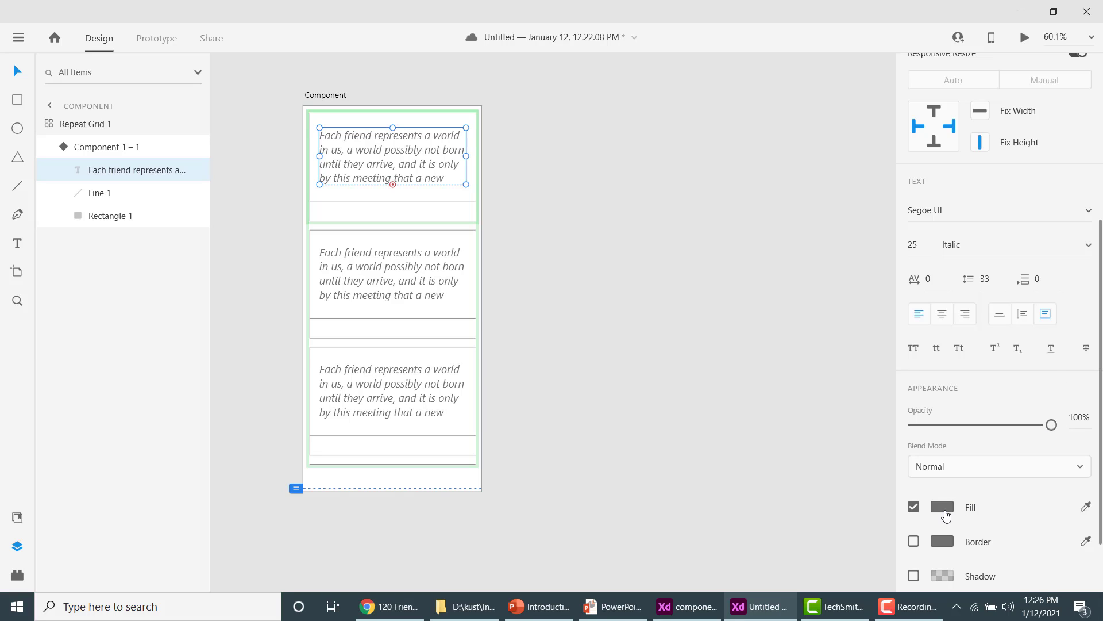
left_click(944, 508)
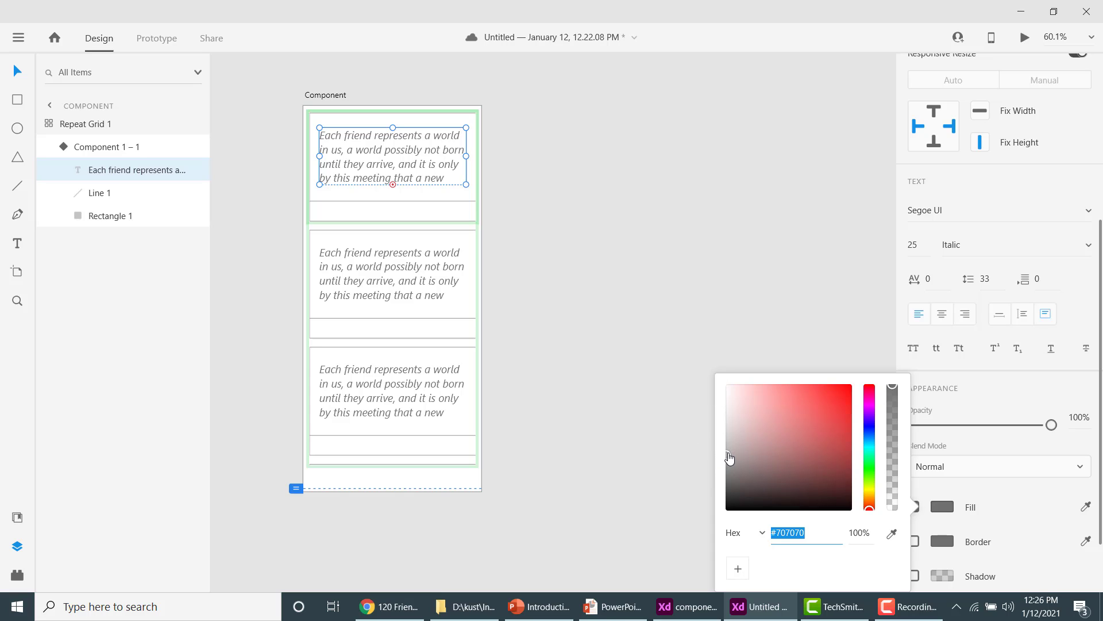
left_click_drag(729, 455, 836, 399)
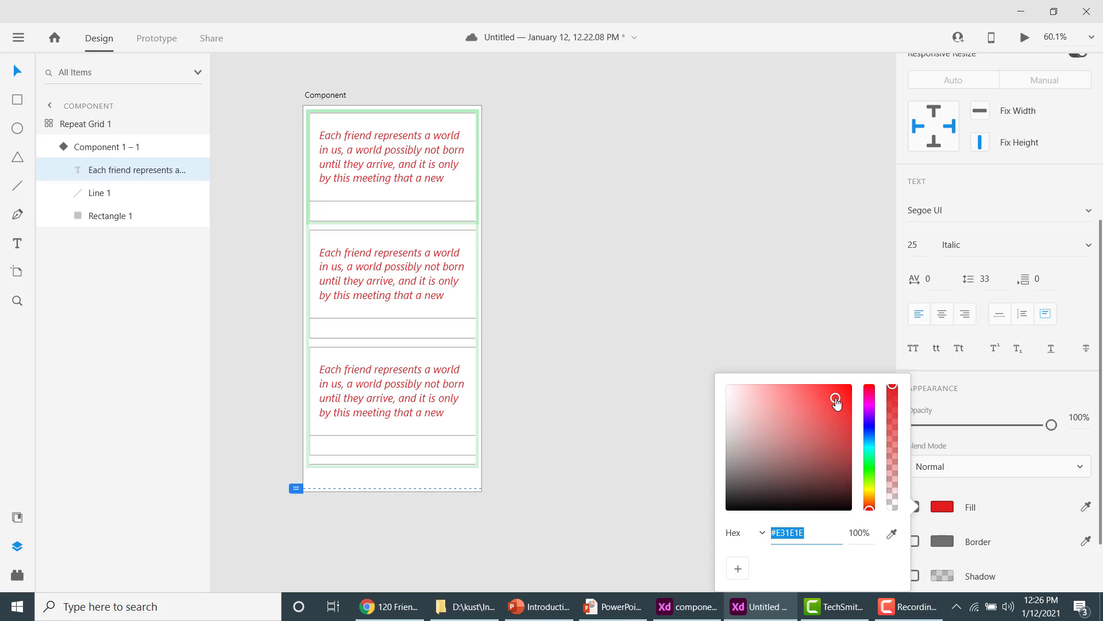
left_click(459, 196)
left_click(396, 153)
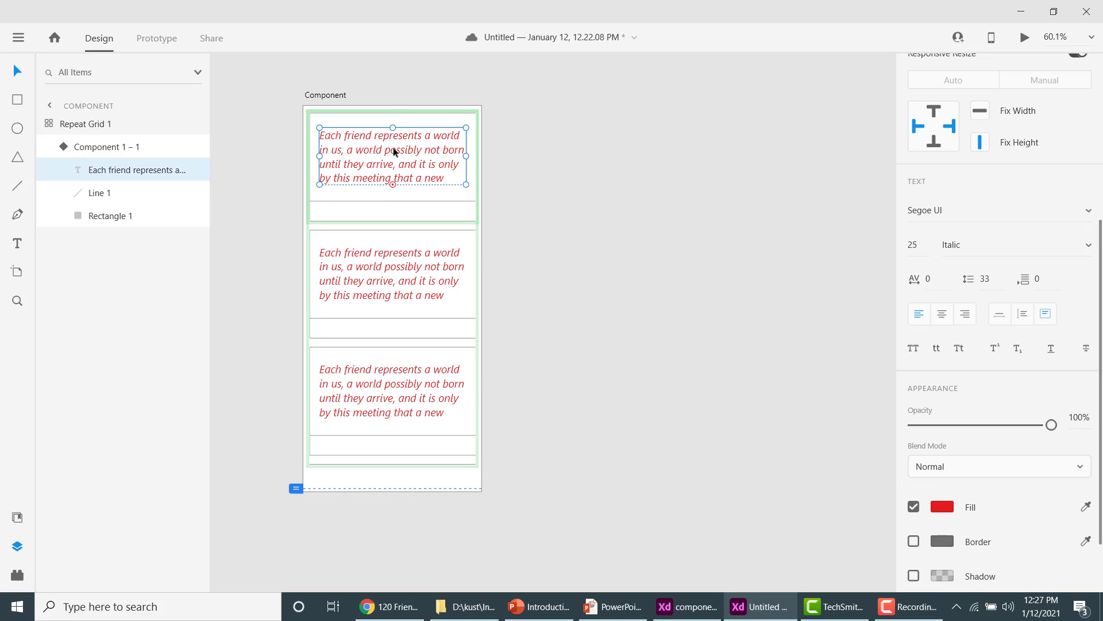
left_click(377, 265)
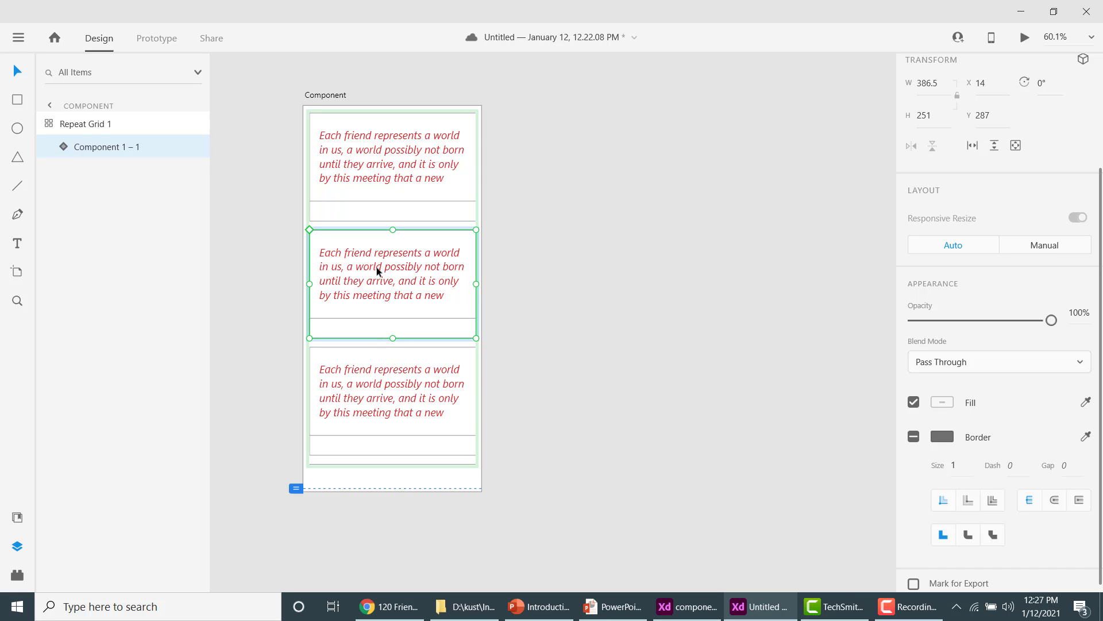
left_click(408, 172)
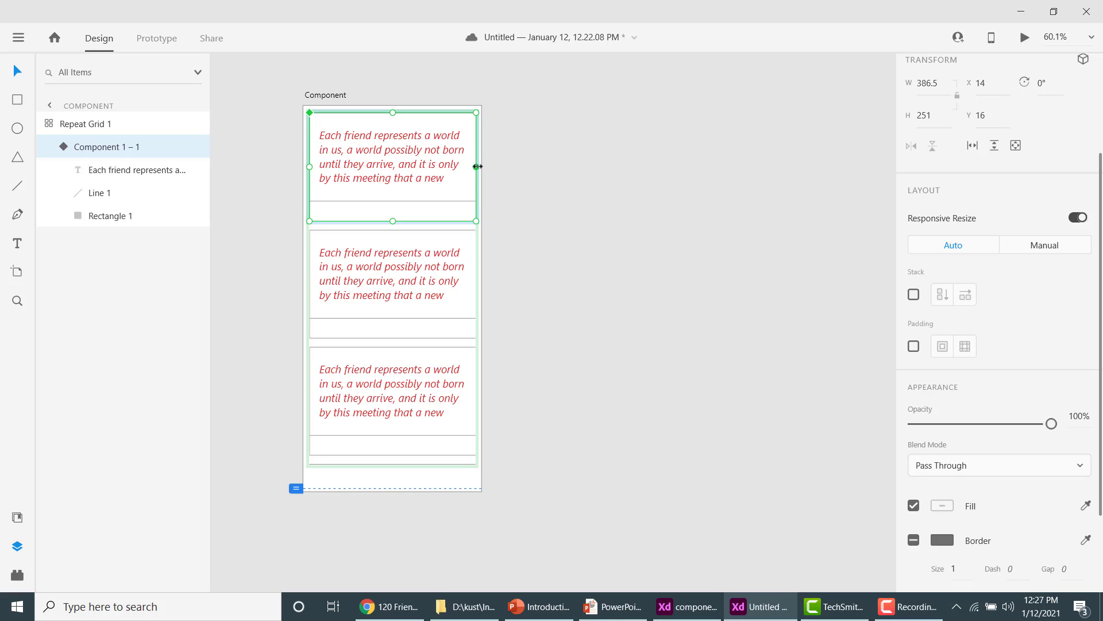
mouse_move(477, 167)
left_mouse_down()
mouse_move(426, 165)
mouse_move(476, 167)
left_mouse_up()
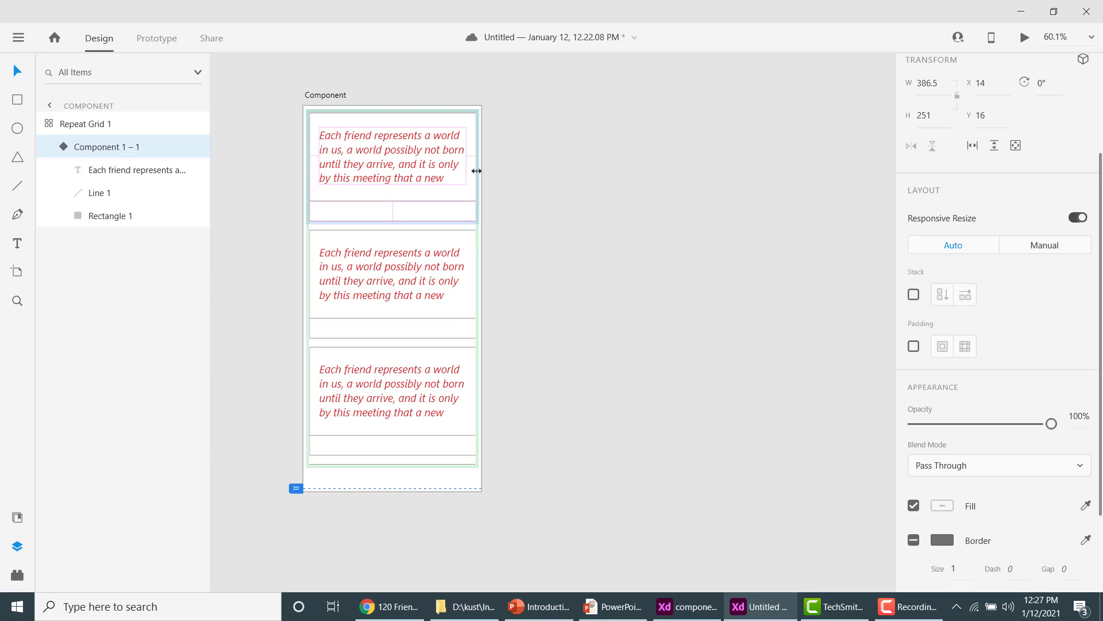
left_click(401, 278)
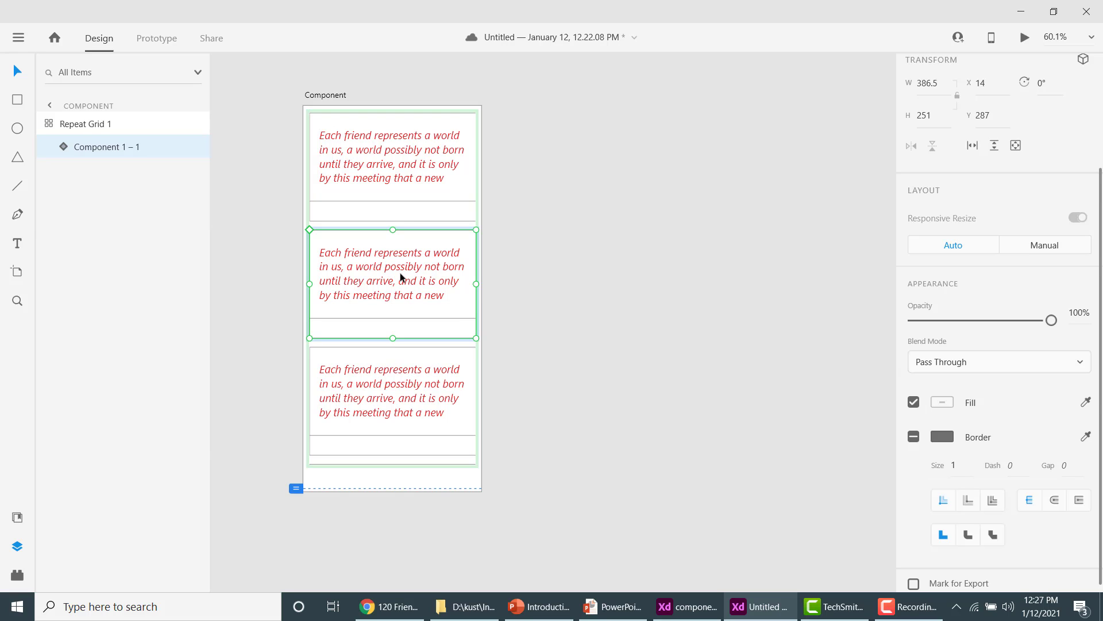
Set the border size of the line in the main component to 4
left_click(413, 153)
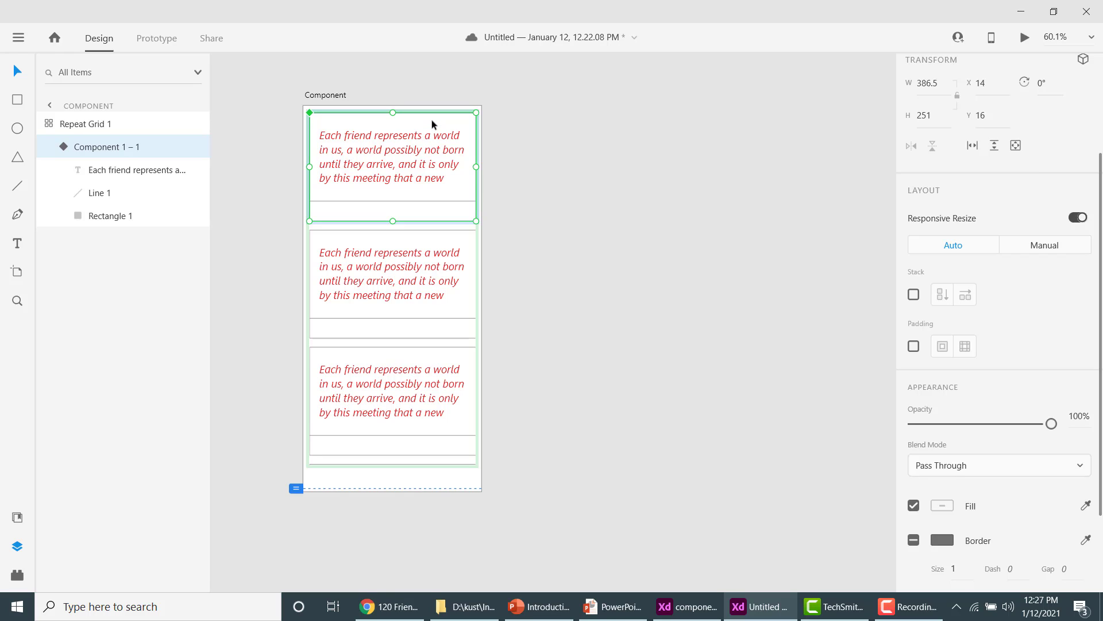
left_click(420, 201)
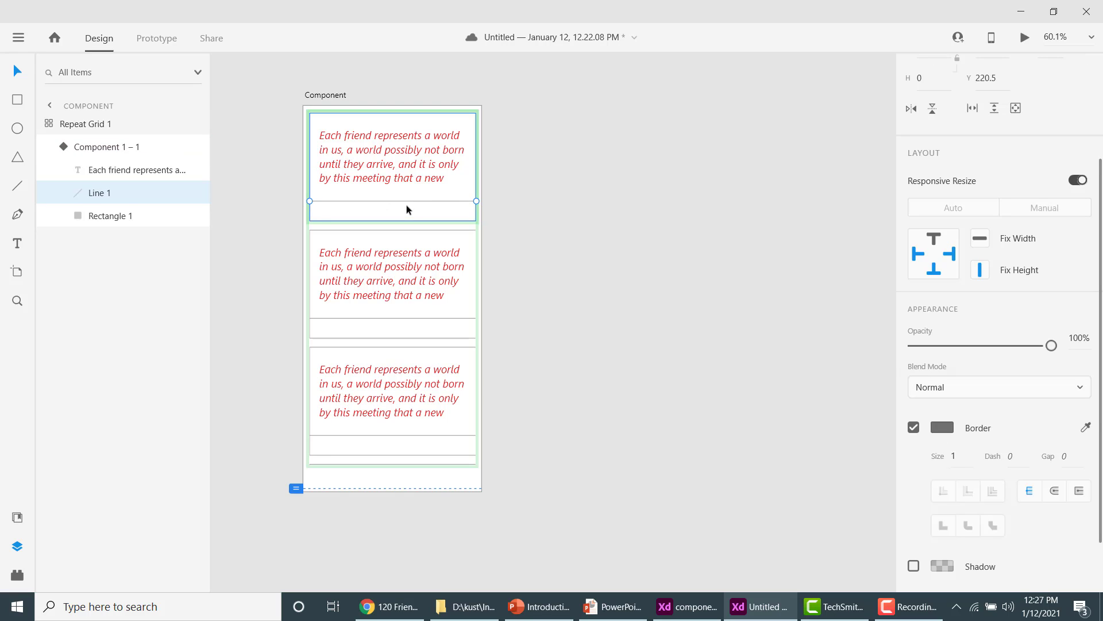
left_click(959, 454)
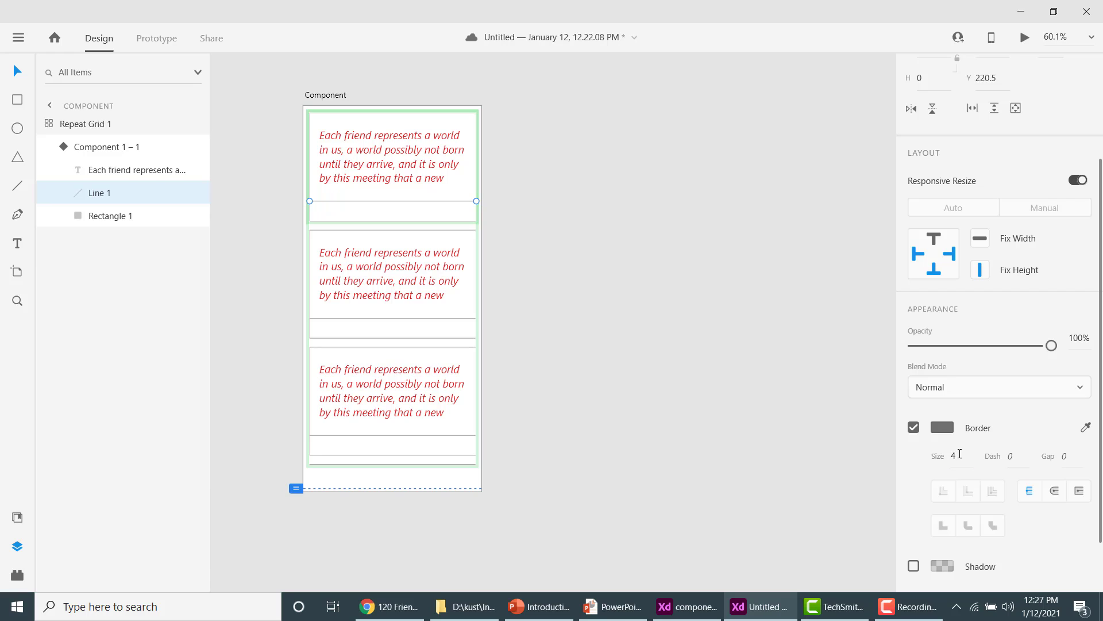
type("4")
key("Return")
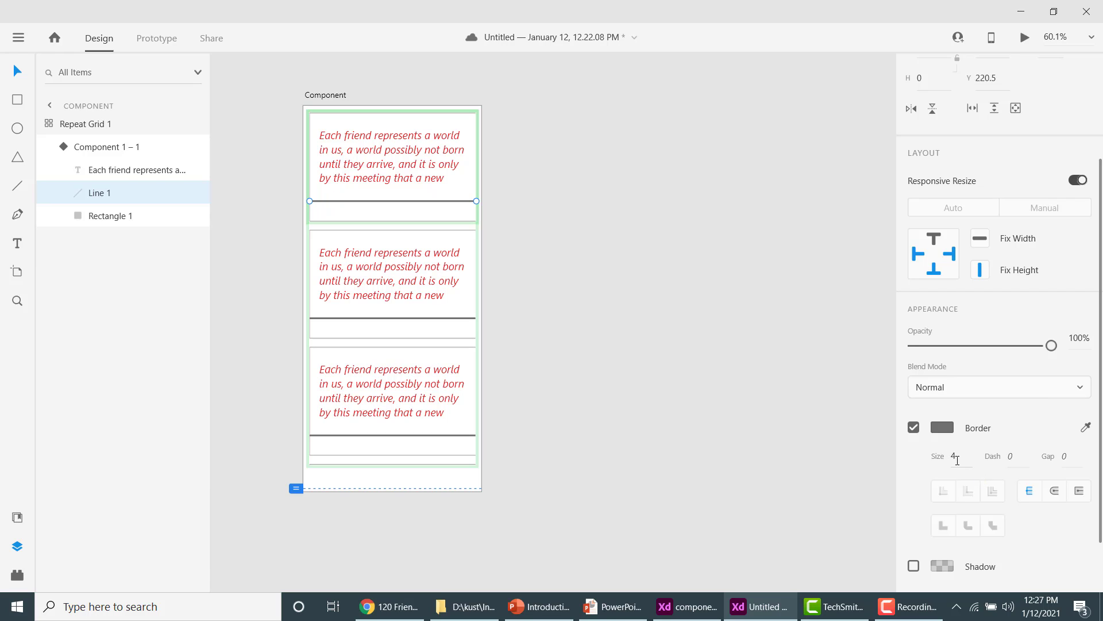
Colour the main component's line green #20B36F and select the whole repeat grid
left_click(943, 427)
mouse_move(770, 364)
left_mouse_down()
mouse_move(840, 350)
mouse_move(829, 367)
left_mouse_up()
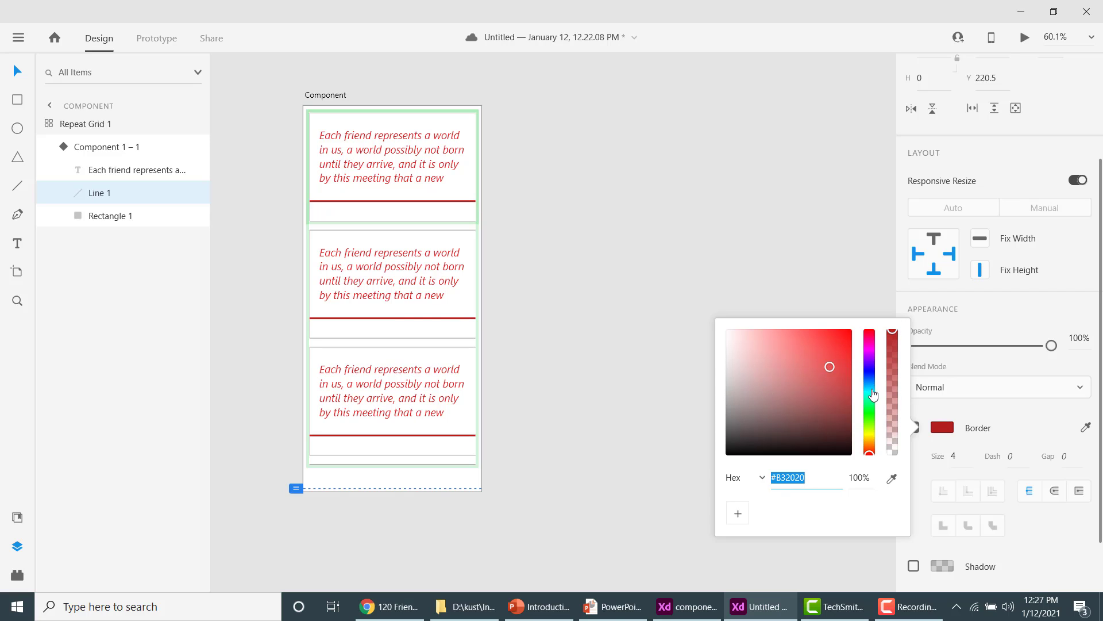
left_click(872, 407)
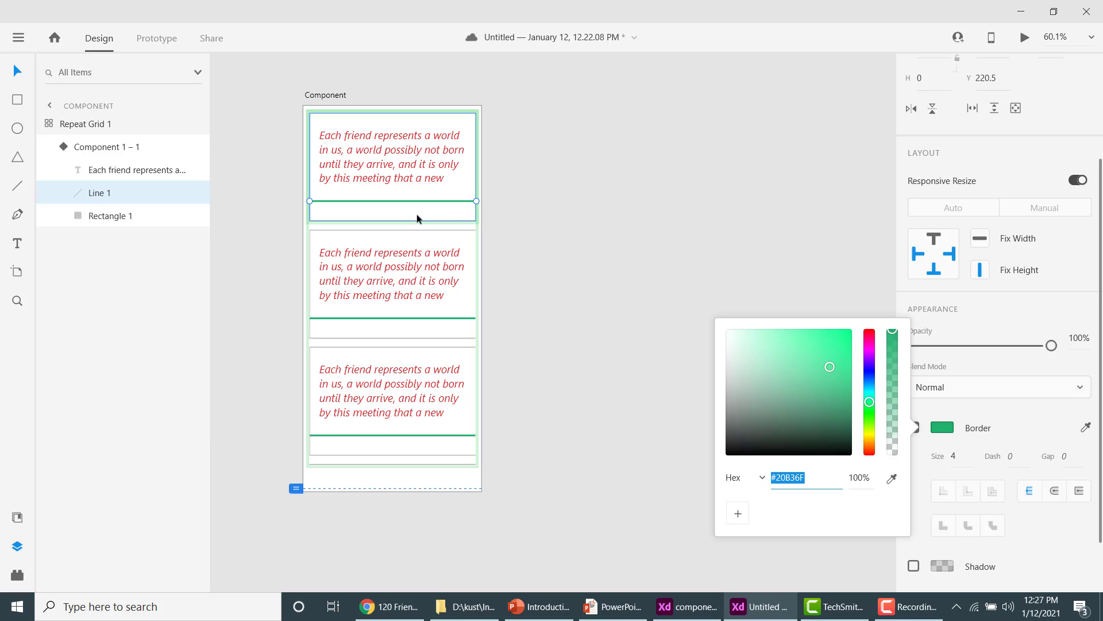
left_click(528, 324)
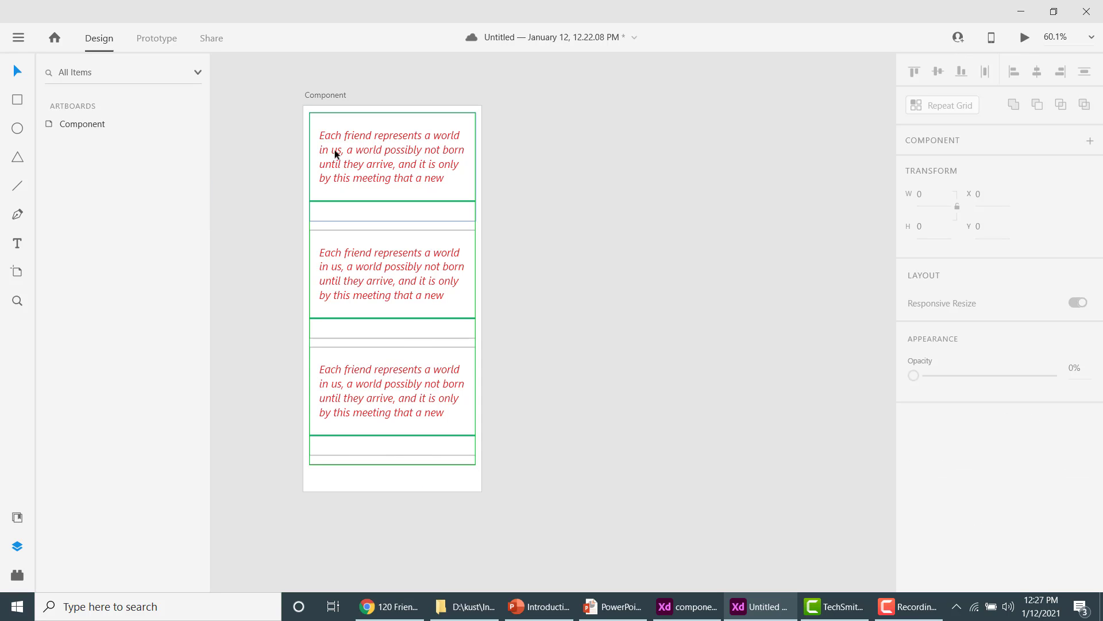
left_click(317, 126)
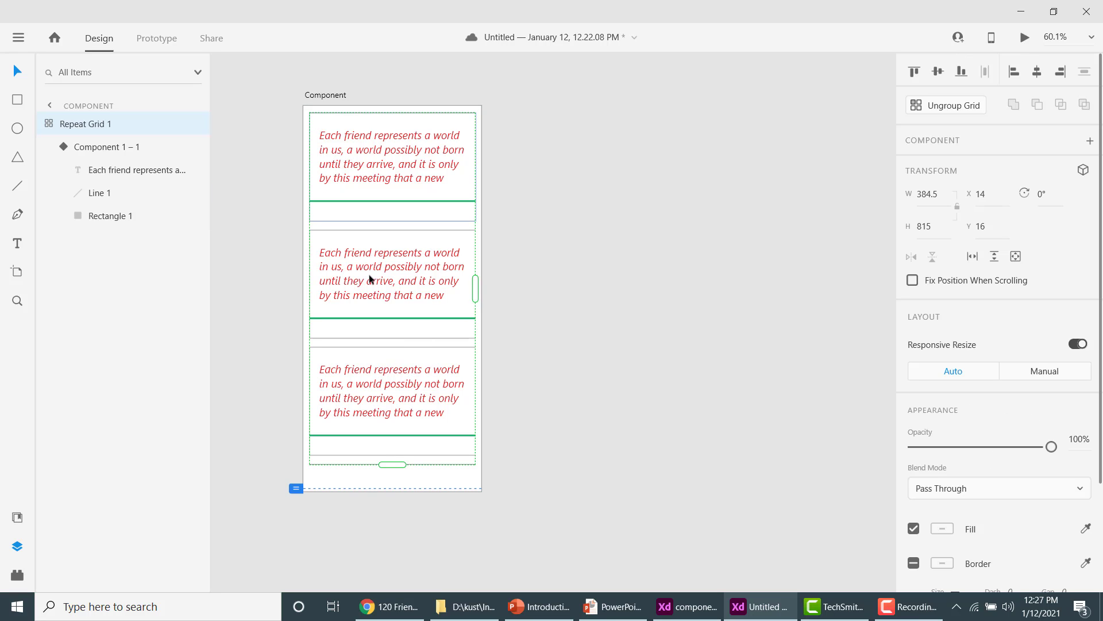
Append "by xyz" to the end of the quote text in the second card only
double_click(356, 246)
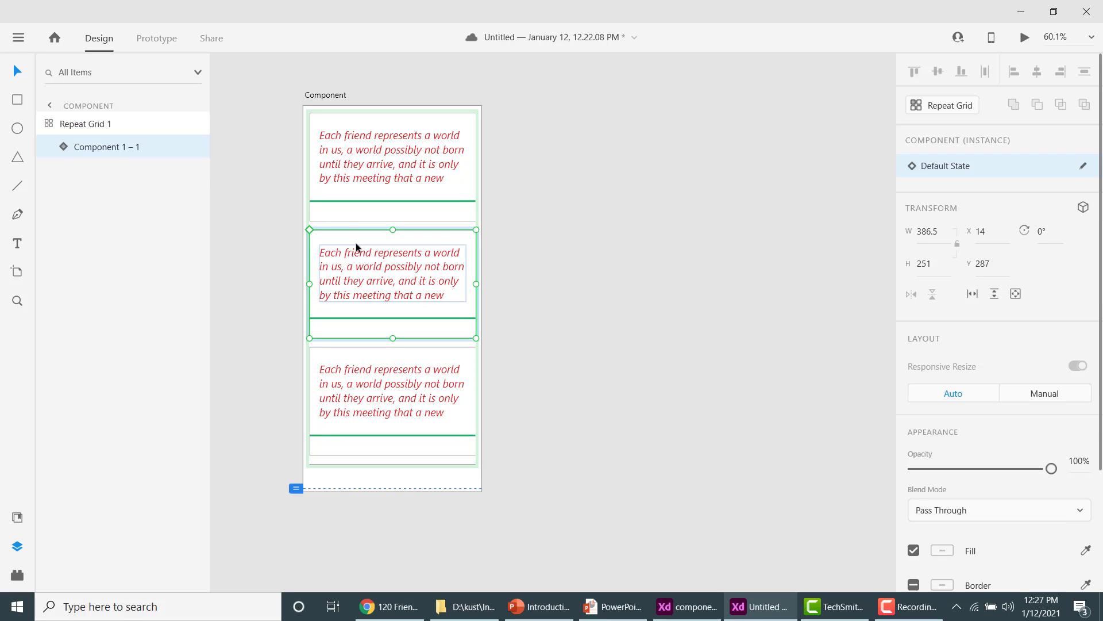
double_click(353, 265)
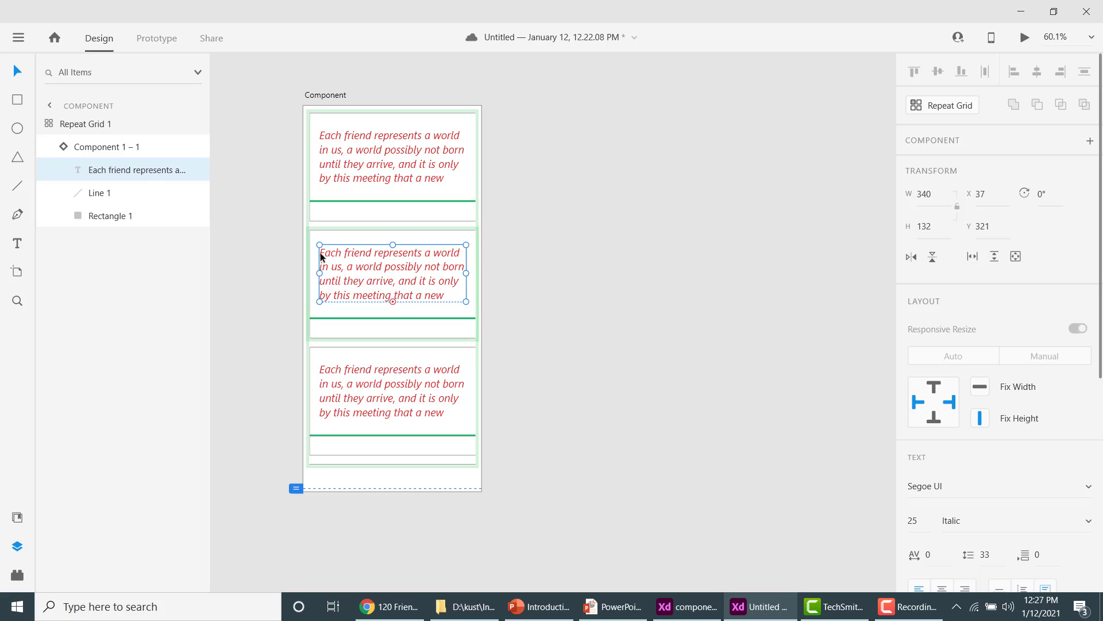
double_click(332, 256)
left_click(332, 255)
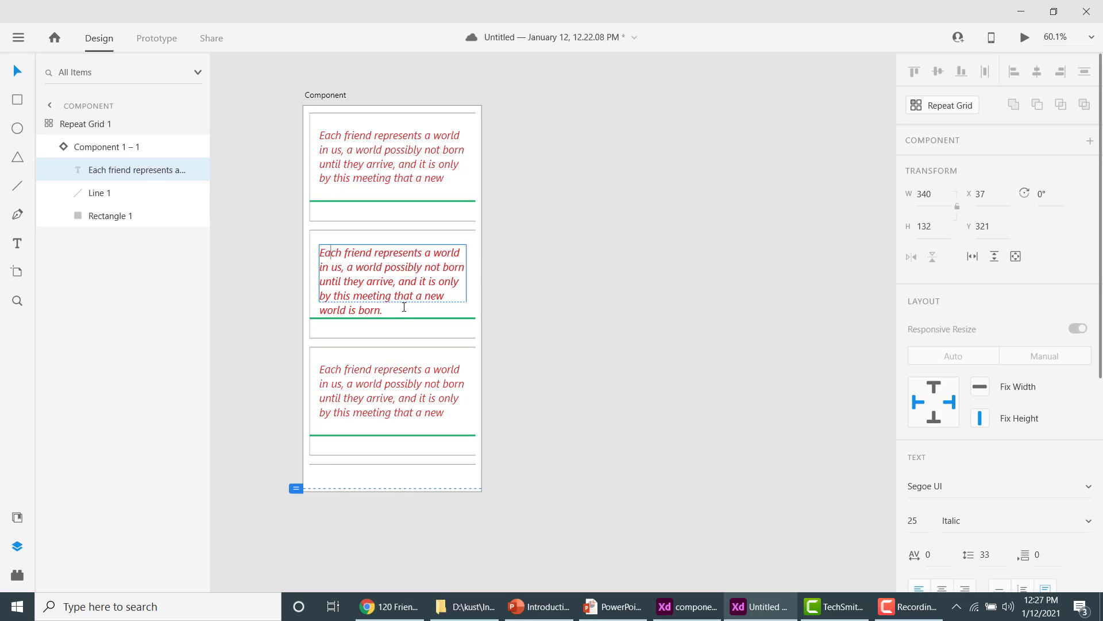
type("by xyz")
key("Escape")
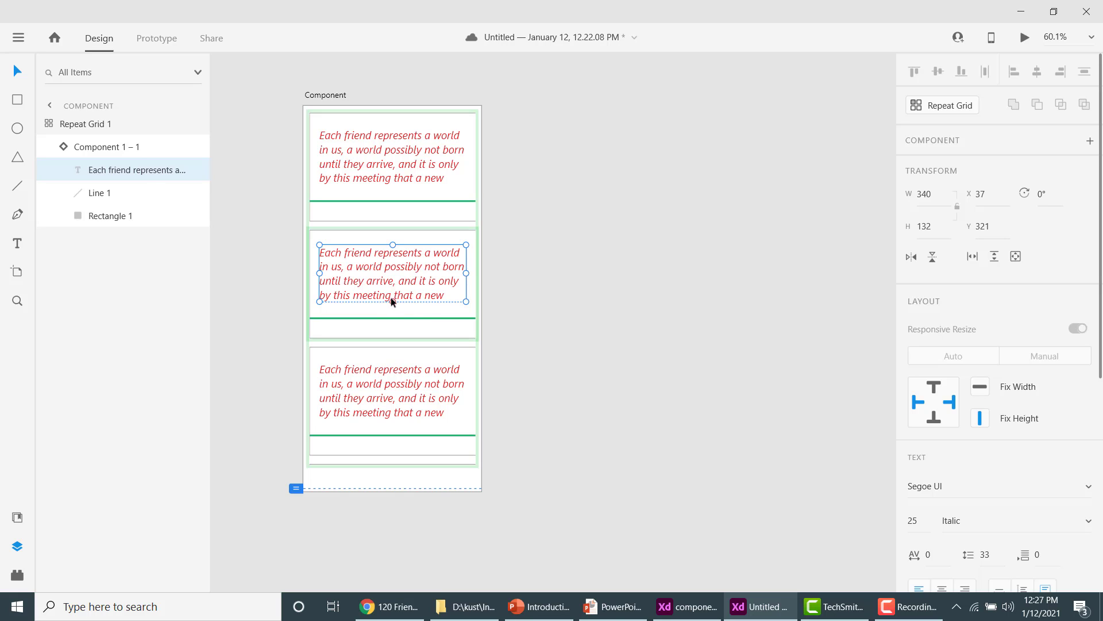
Enlarge the second card's quote text box to a height of about 171 and move it up to about Y 306
left_click_drag(393, 303, 393, 318)
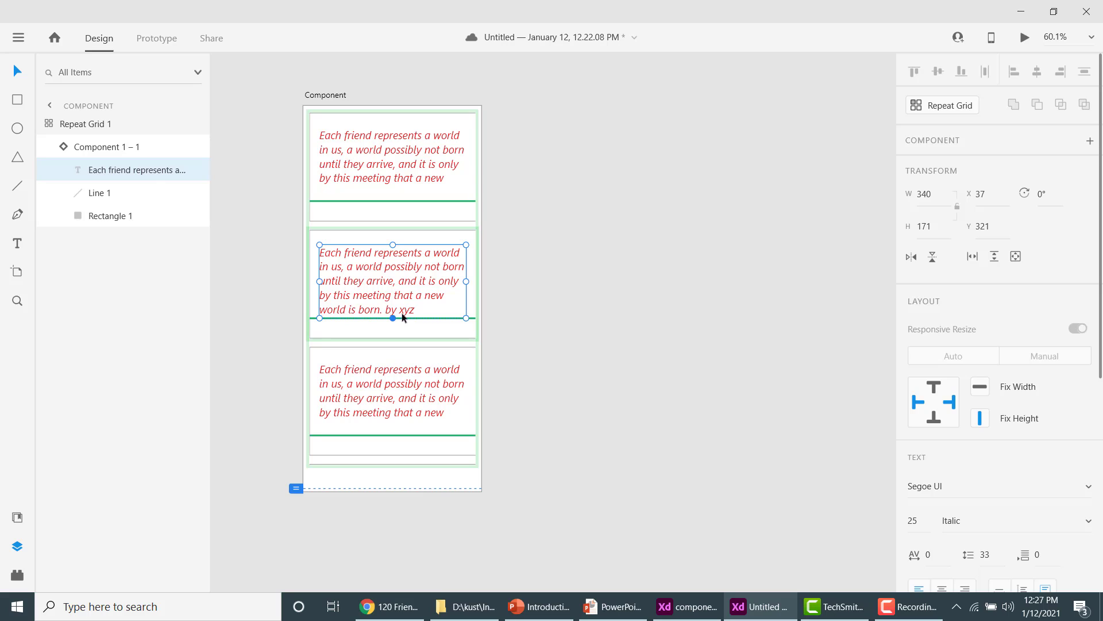
left_click_drag(393, 277, 389, 266)
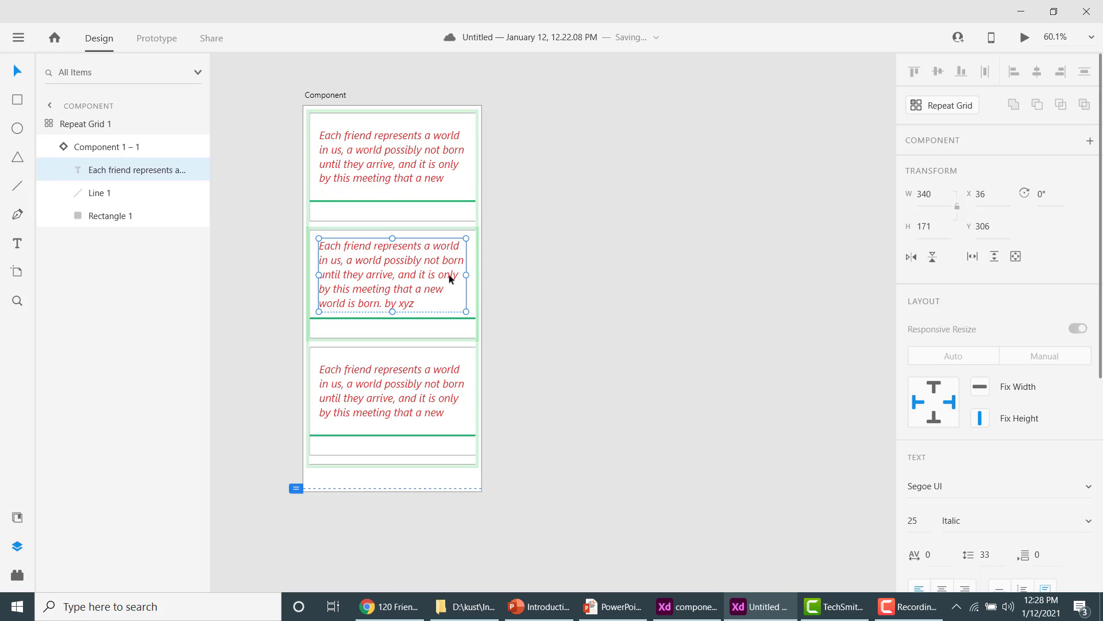
Override the third card's quote text with the Bold style and enlarge its text box to a height of about 206
double_click(401, 388)
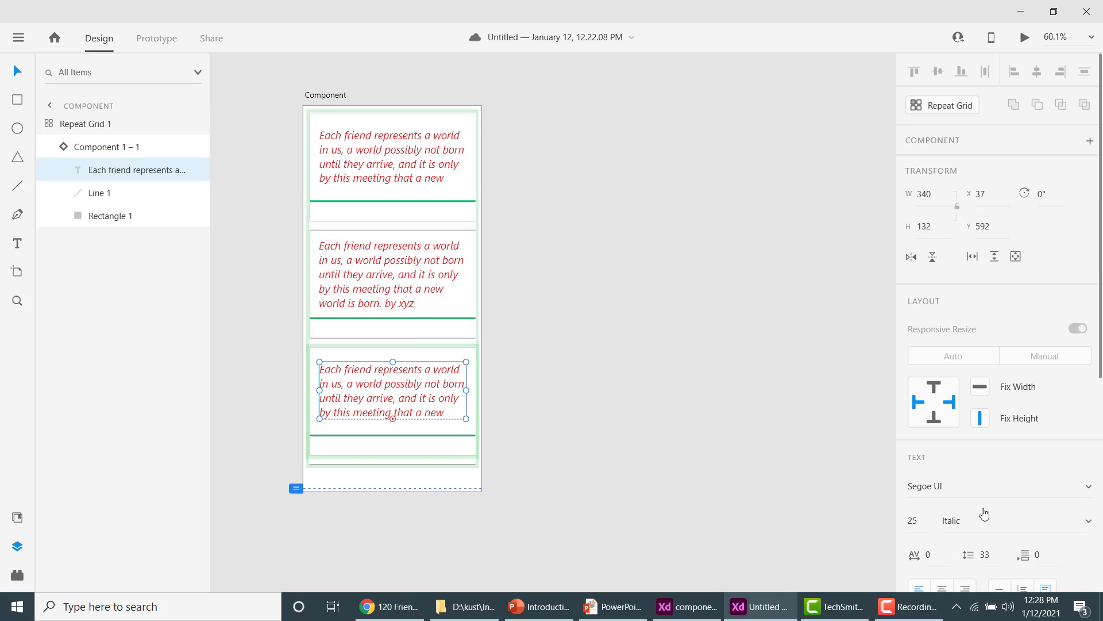
left_click(943, 520)
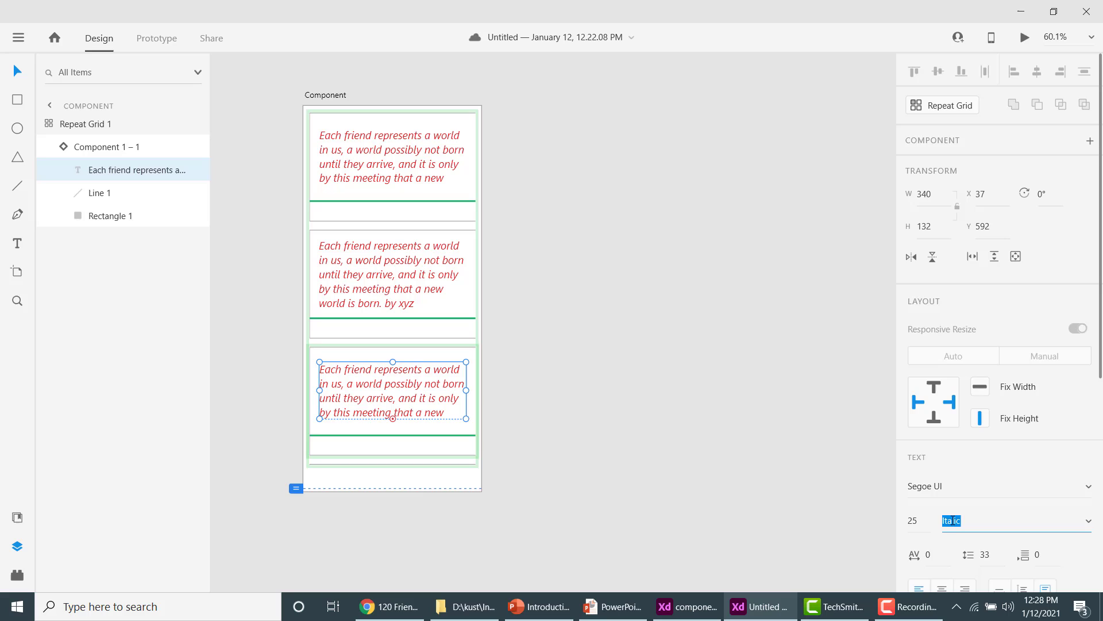
left_click(1089, 522)
left_click(958, 460)
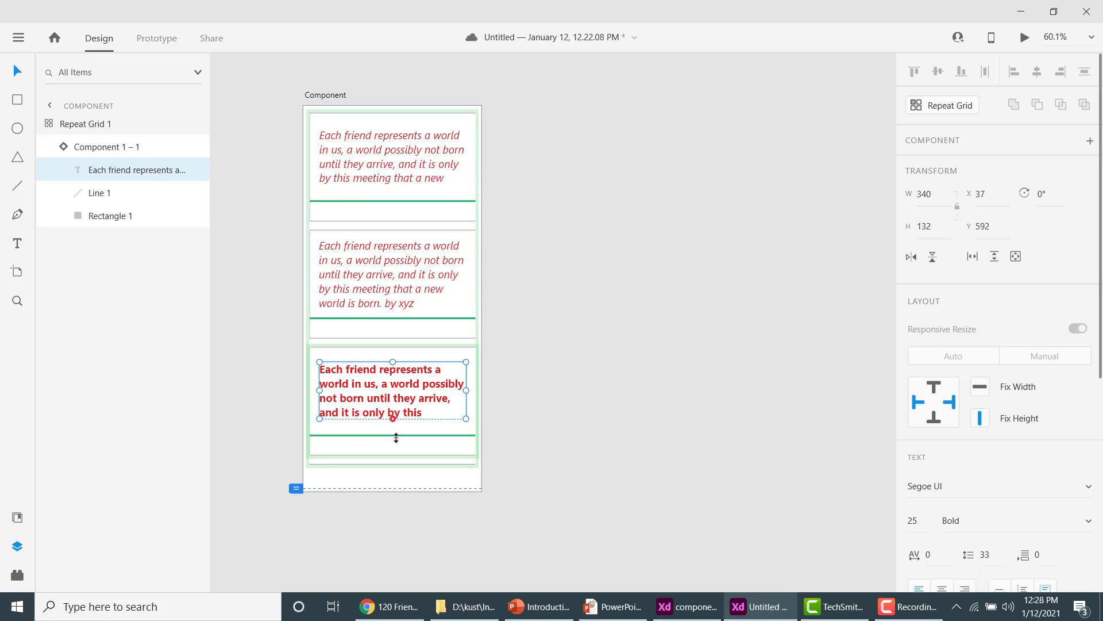
left_click_drag(396, 437, 395, 450)
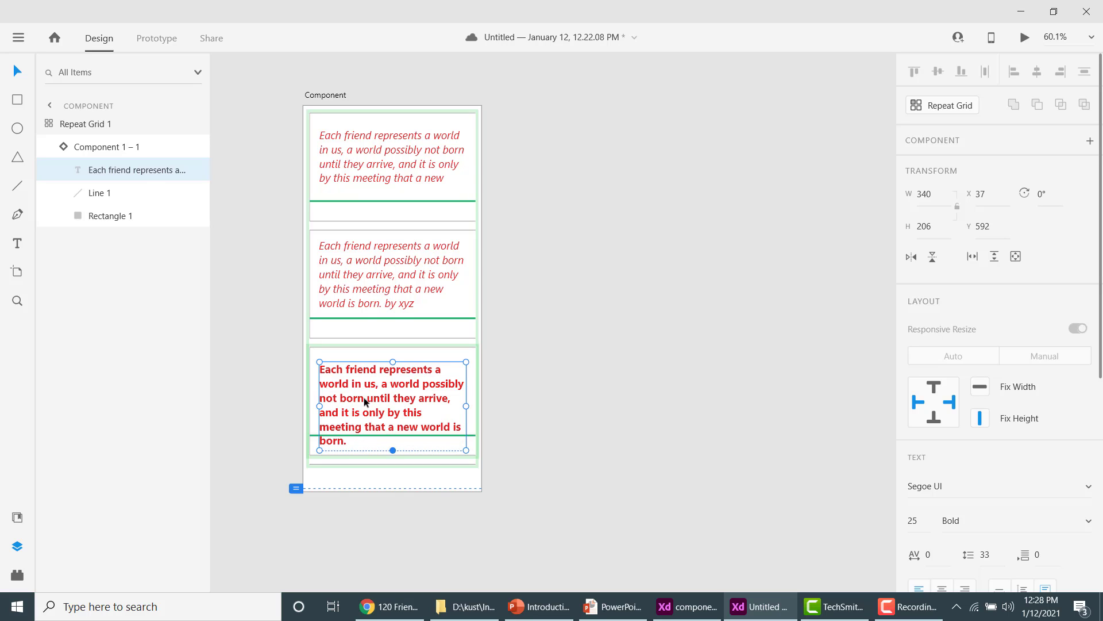
Enlarge the main component's quote text box to a height of about 171 and deselect everything
left_click(359, 150)
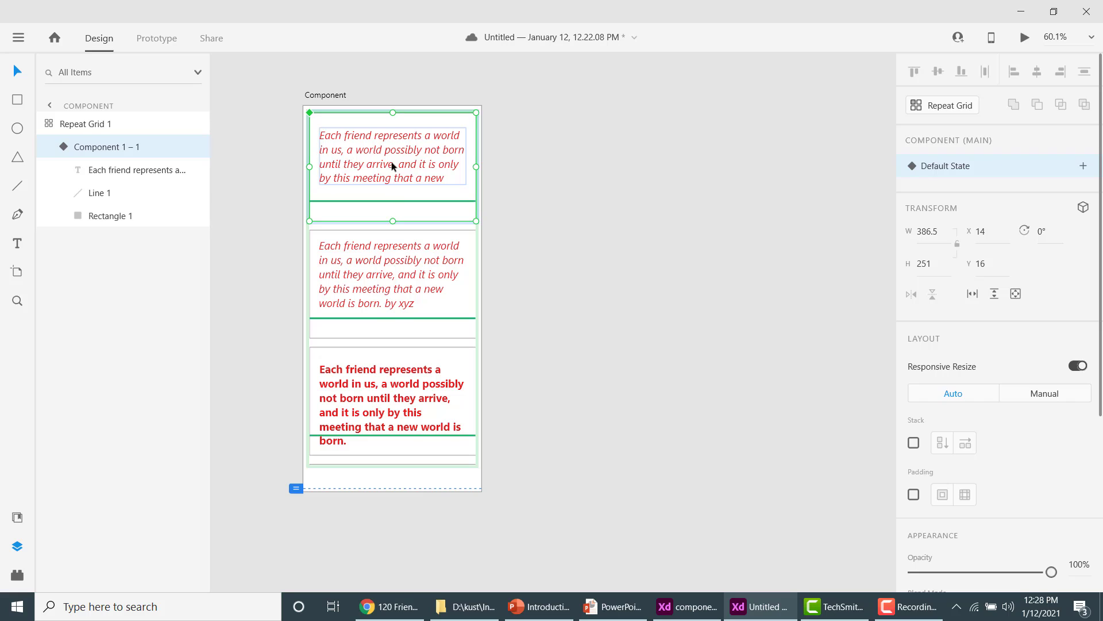
double_click(393, 166)
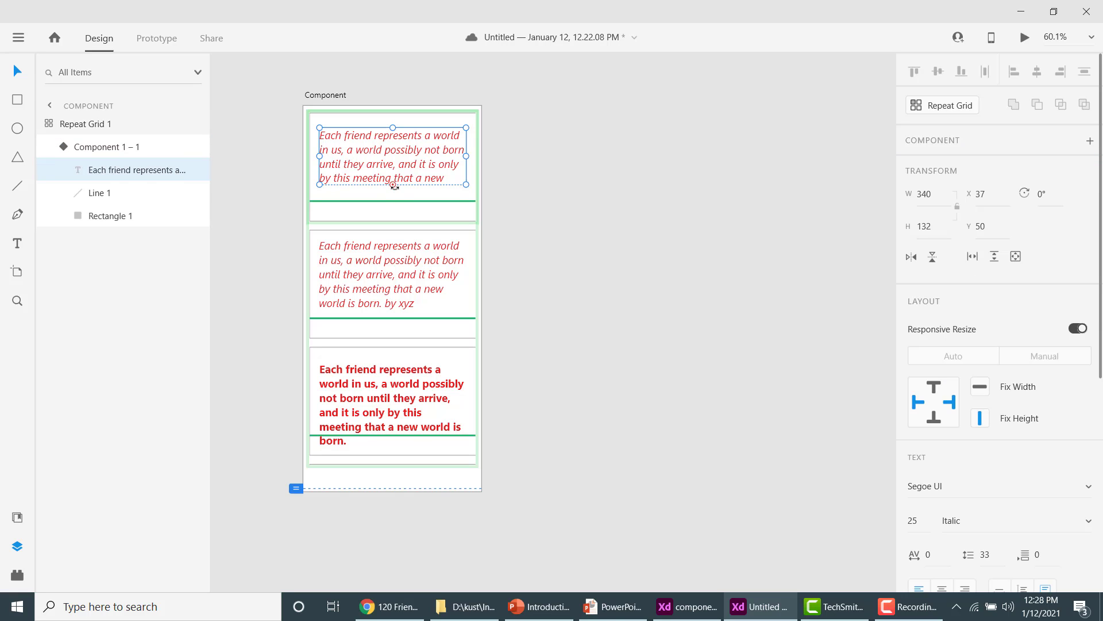
left_click_drag(393, 185, 393, 201)
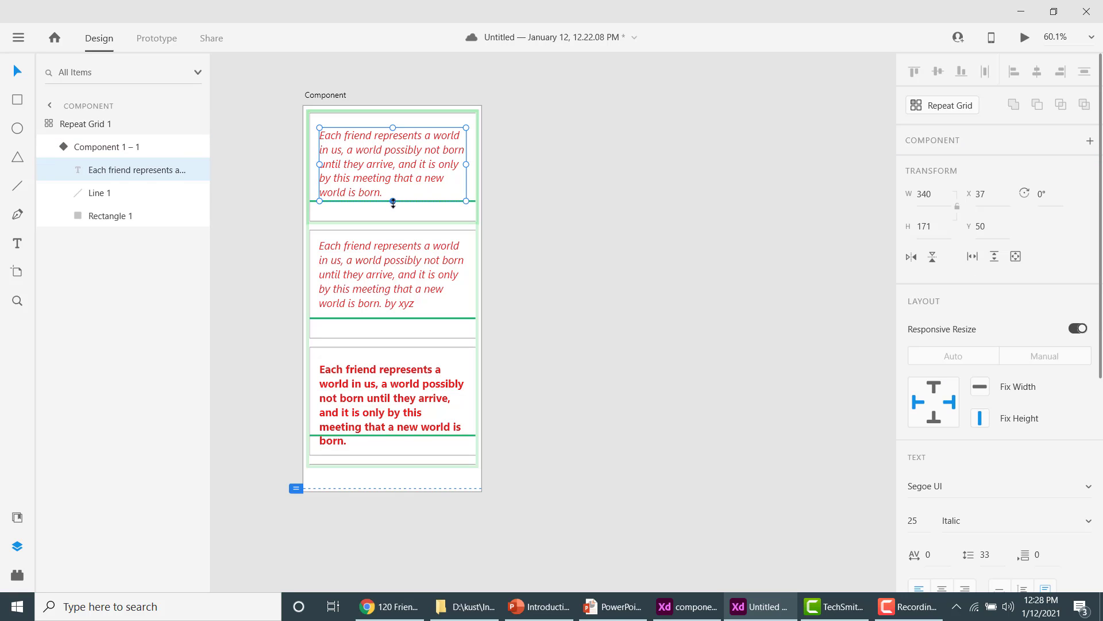
key("Escape")
key("Escape")
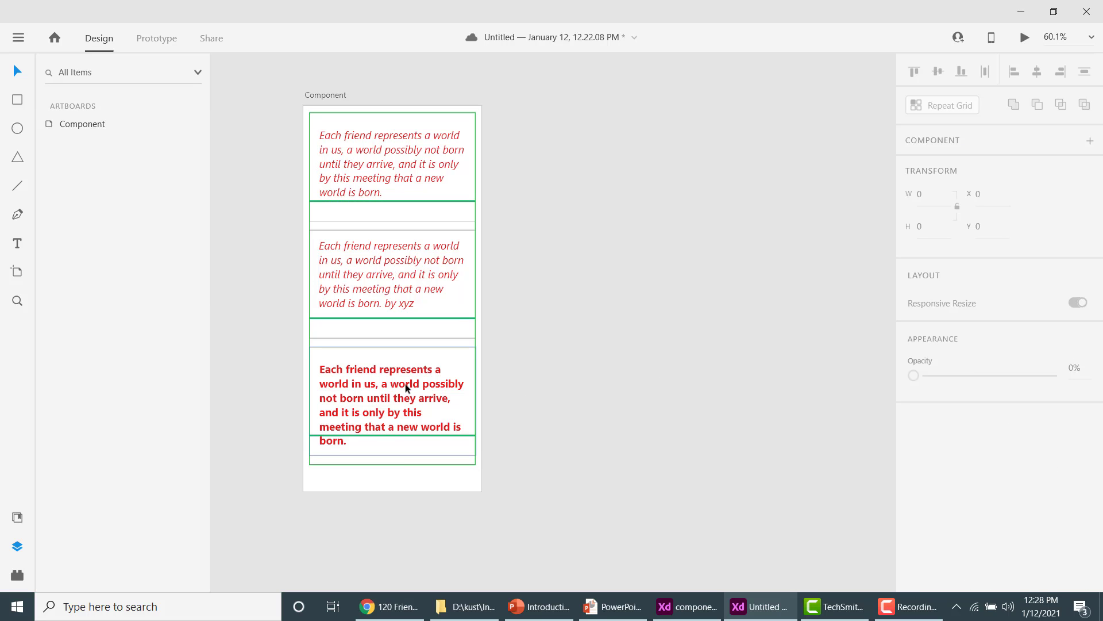
Reset the third card's component instance to the main state to discard its overrides
left_click(405, 384)
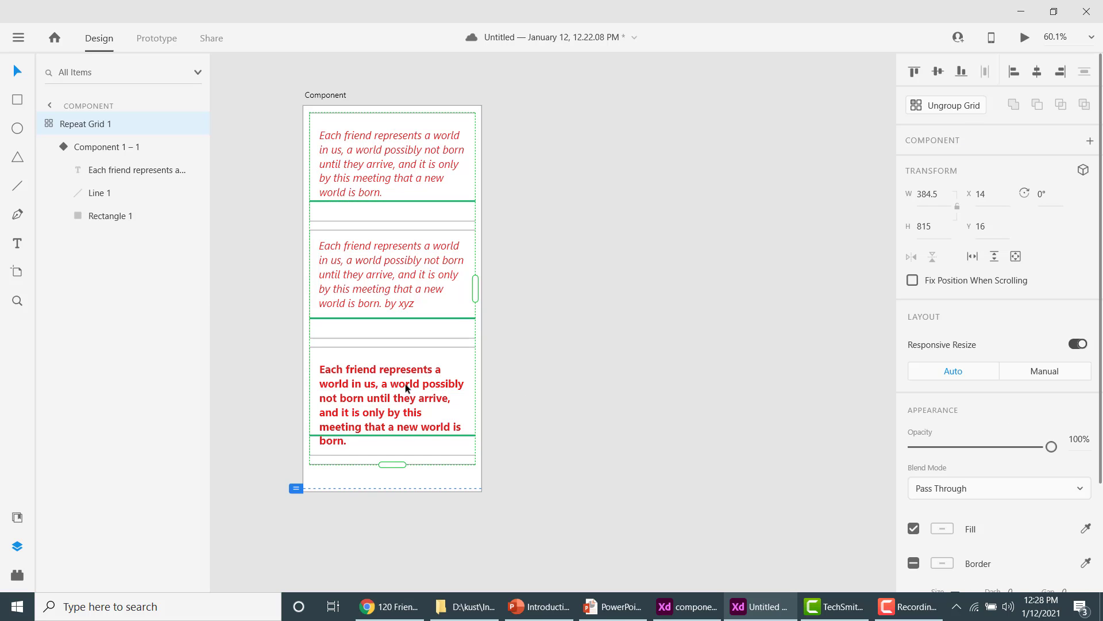
right_click(405, 384)
left_click(370, 388)
double_click(369, 388)
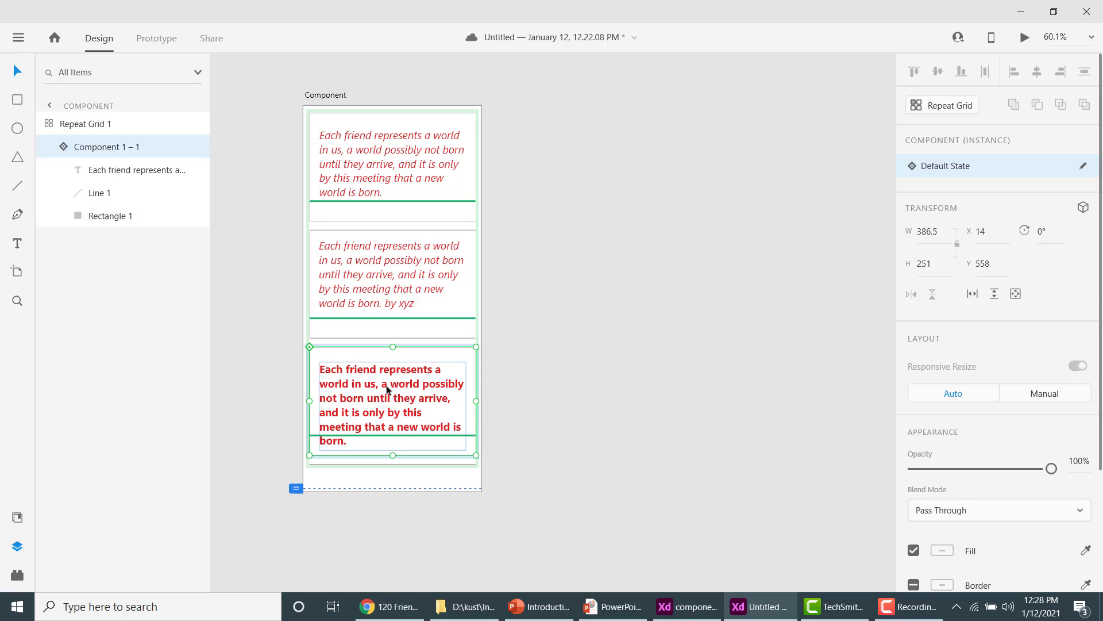
right_click(386, 389)
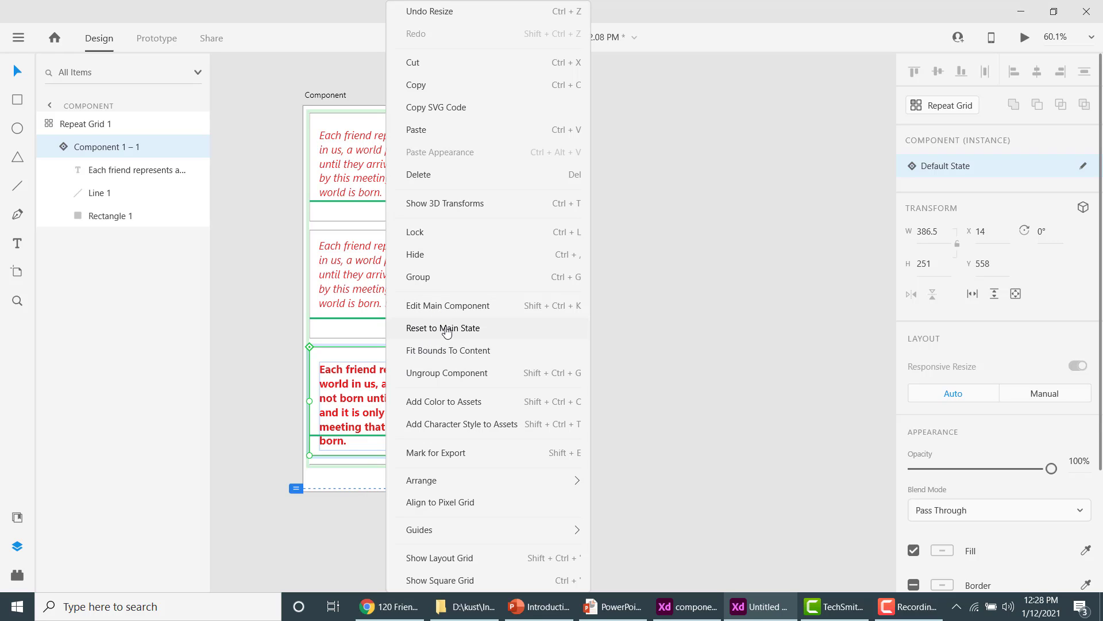
left_click(432, 329)
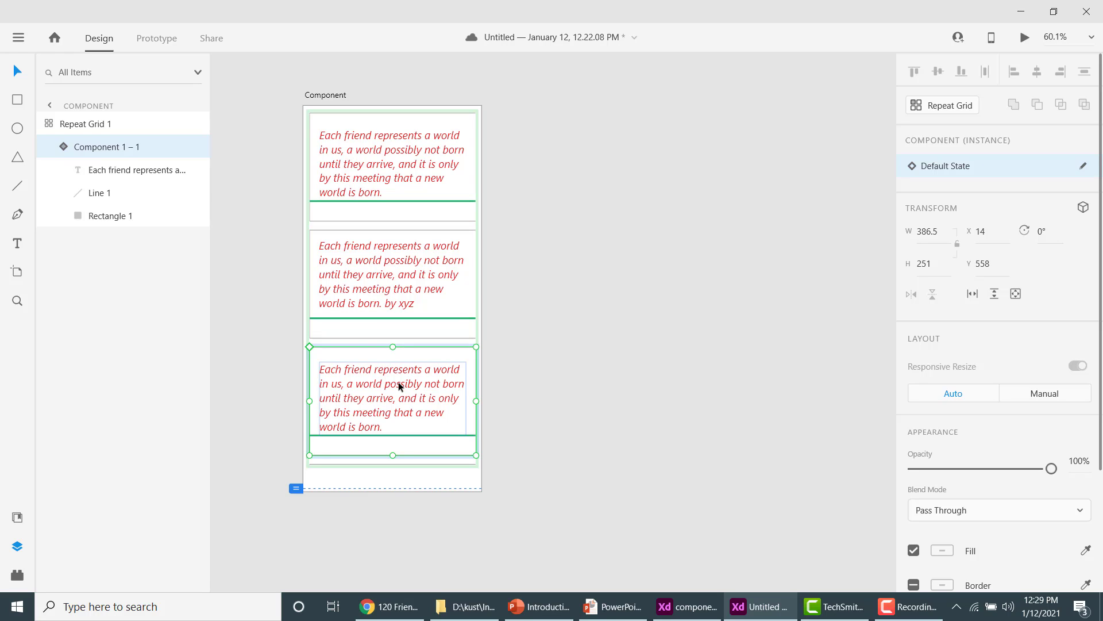
Select the main component in the first card and save the document
left_click(379, 176)
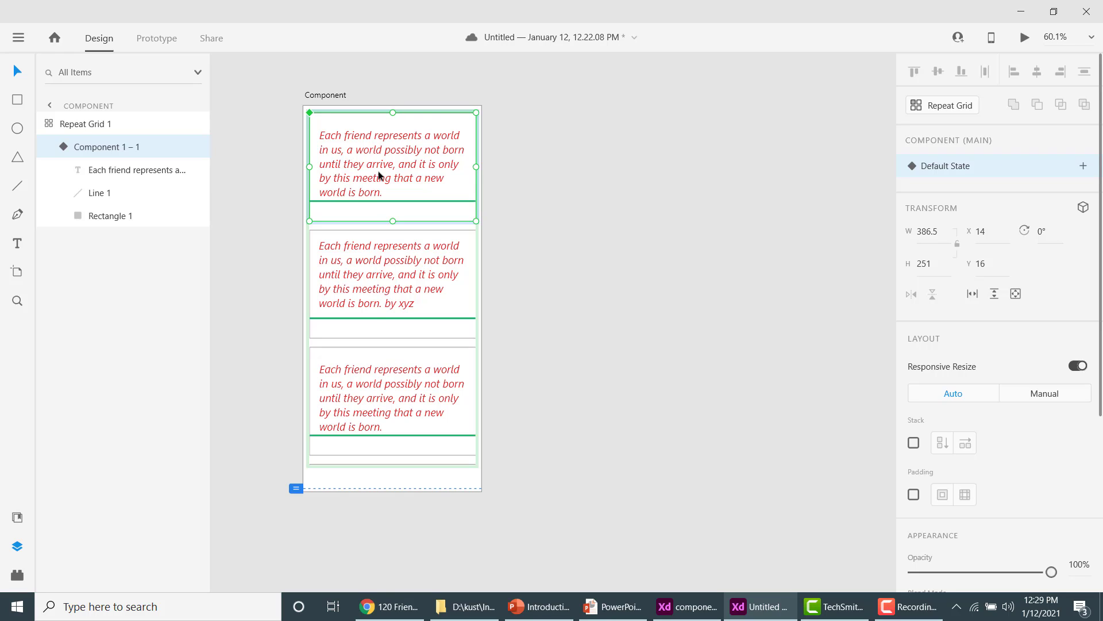
key("ctrl+s")
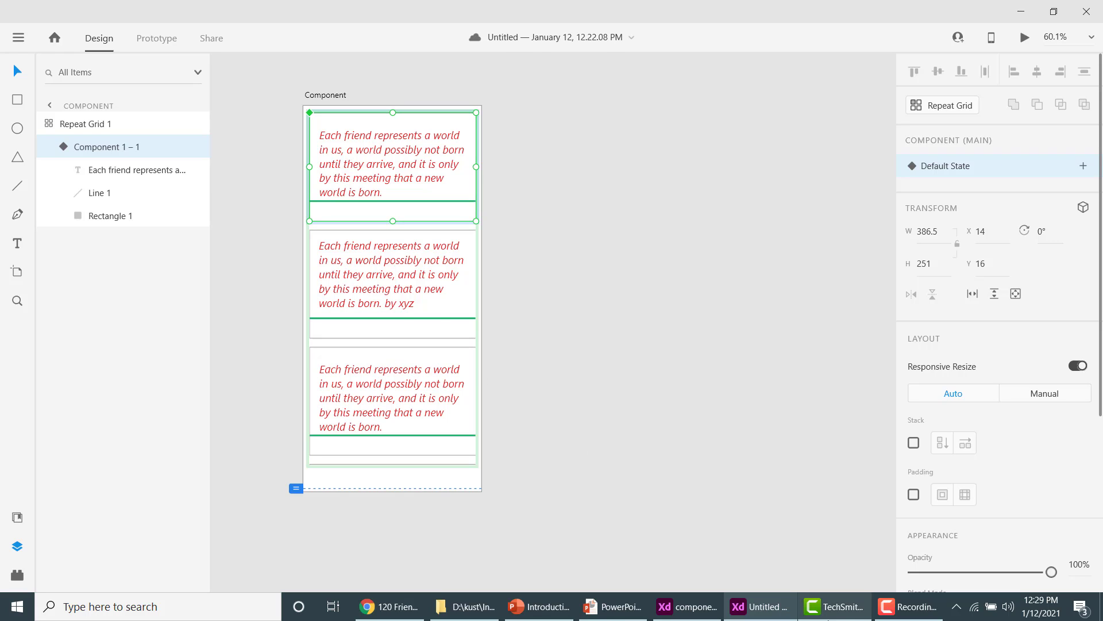
left_click(908, 606)
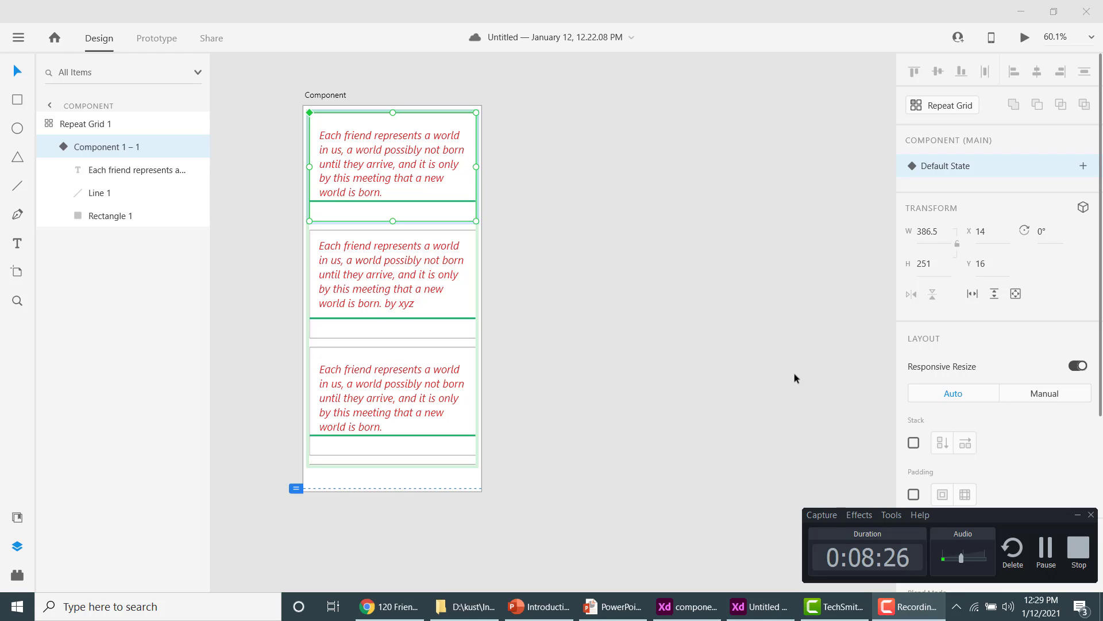